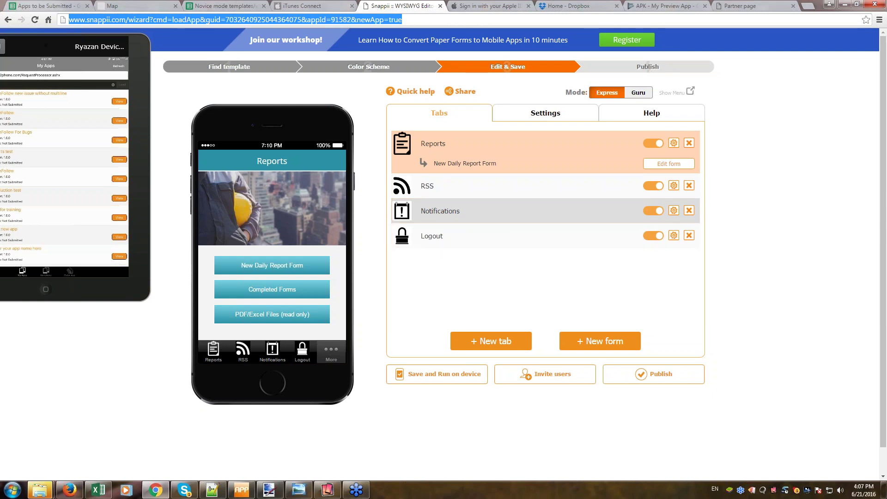
Preview the New Daily Report Form, opening Page 1 and scrolling through it.
{"action": "left_click", "coordinate": [273, 265]}
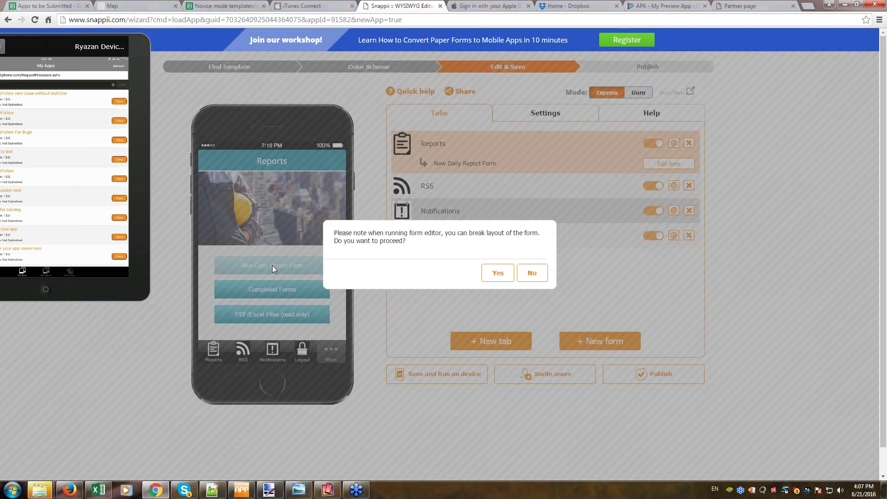
{"action": "left_click", "coordinate": [533, 272]}
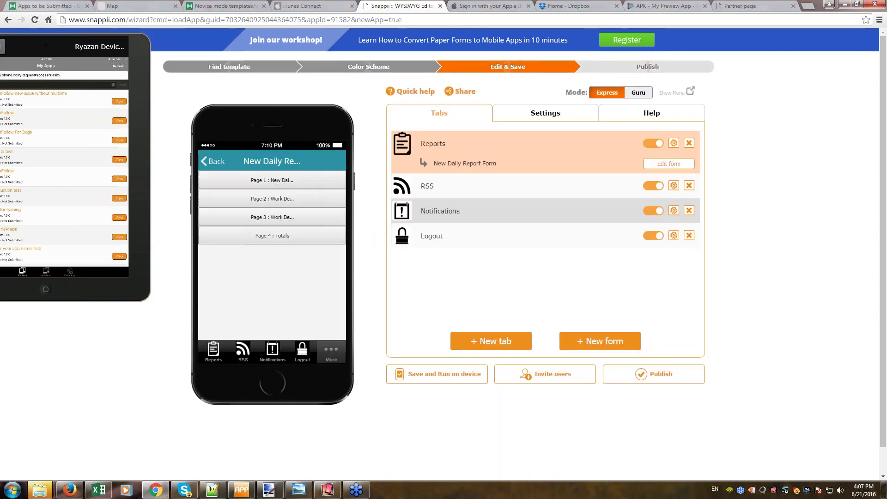
{"action": "left_click", "coordinate": [301, 184]}
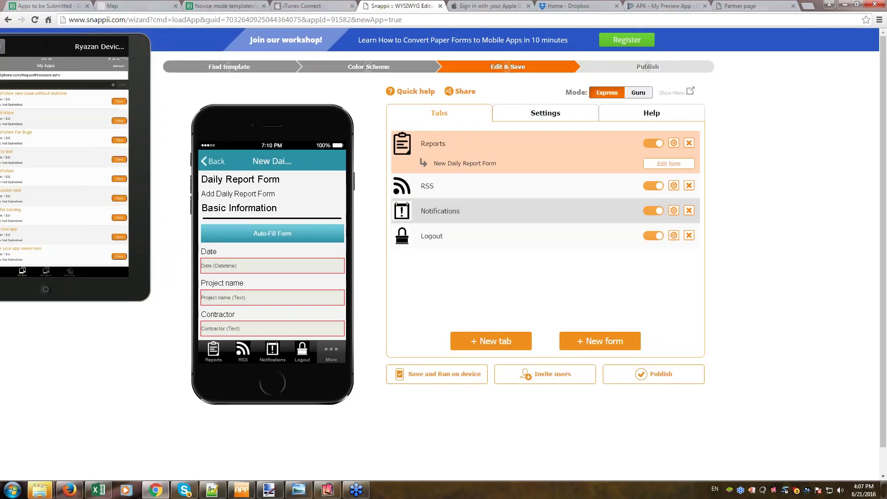
{"action": "scroll", "coordinate": [292, 278], "scroll_direction": "down", "scroll_amount": 2}
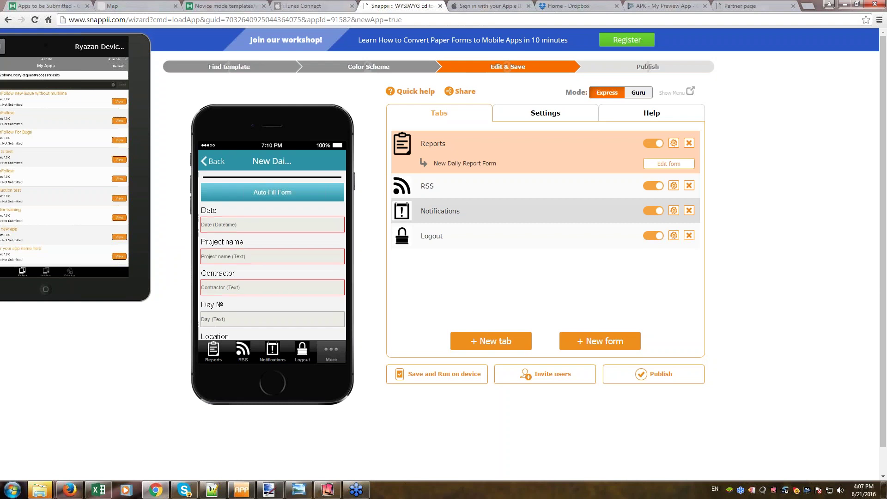
{"action": "left_click", "coordinate": [212, 161]}
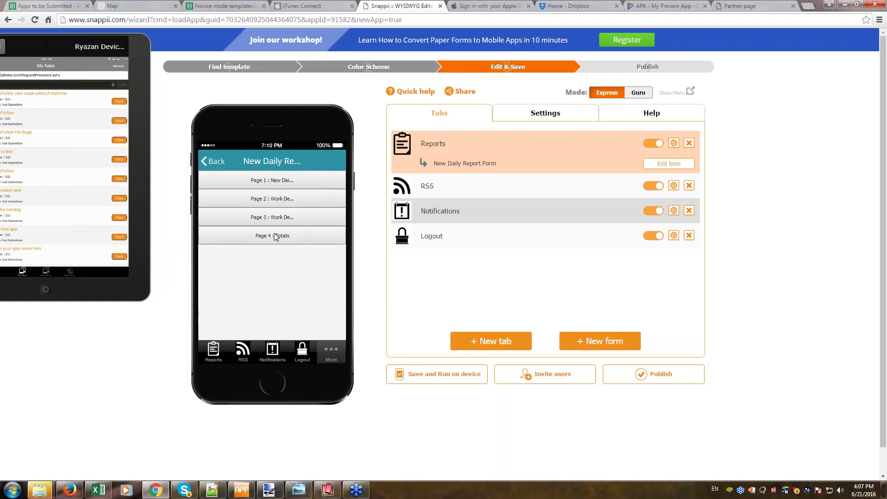
Open the New Daily Report Form in the Express Form Editor.
{"action": "left_click", "coordinate": [276, 237]}
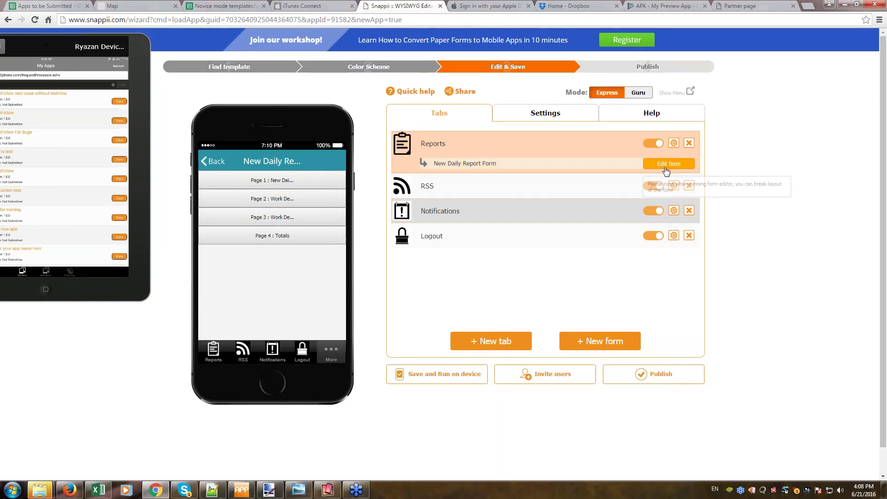
{"action": "left_click", "coordinate": [666, 171]}
{"action": "left_click", "coordinate": [498, 273]}
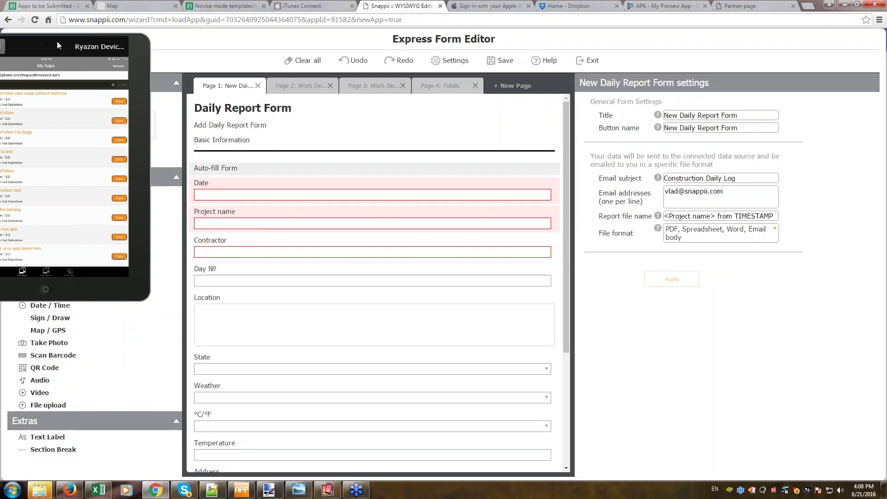
Move Contractor and State up under Date on Page 1, then add a blank Page 5.
{"action": "left_click_drag", "start_coordinate": [57, 40], "coordinate": [752, 303]}
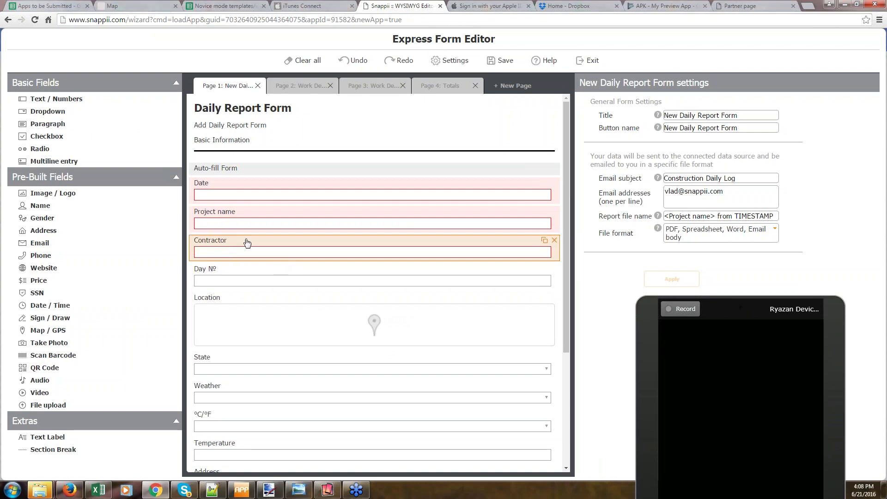
{"action": "left_click_drag", "start_coordinate": [245, 240], "coordinate": [237, 211]}
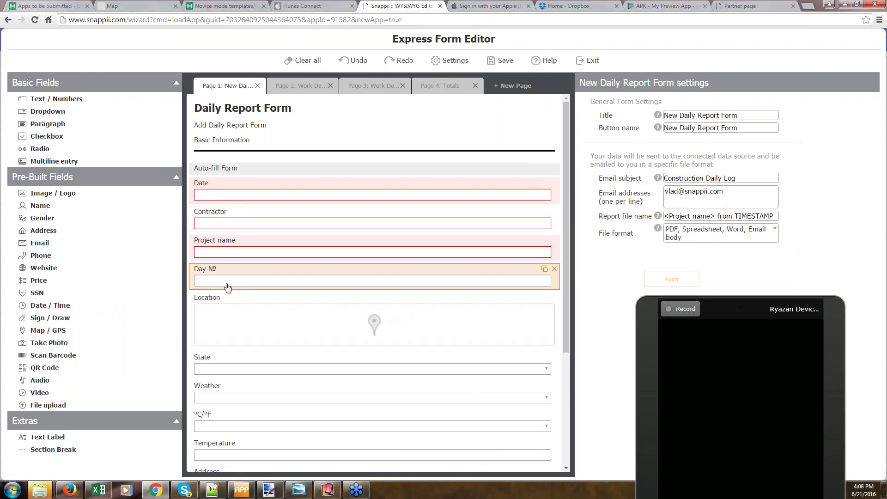
{"action": "left_click_drag", "start_coordinate": [236, 373], "coordinate": [240, 215]}
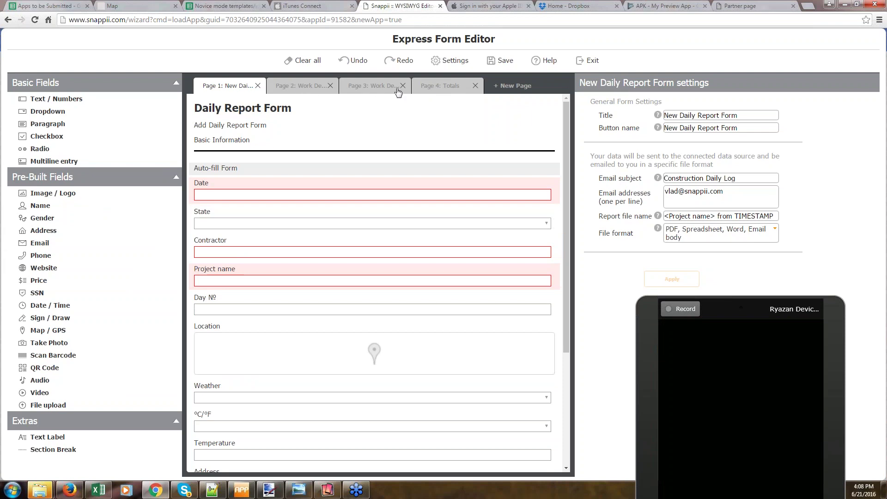
{"action": "left_click", "coordinate": [435, 88]}
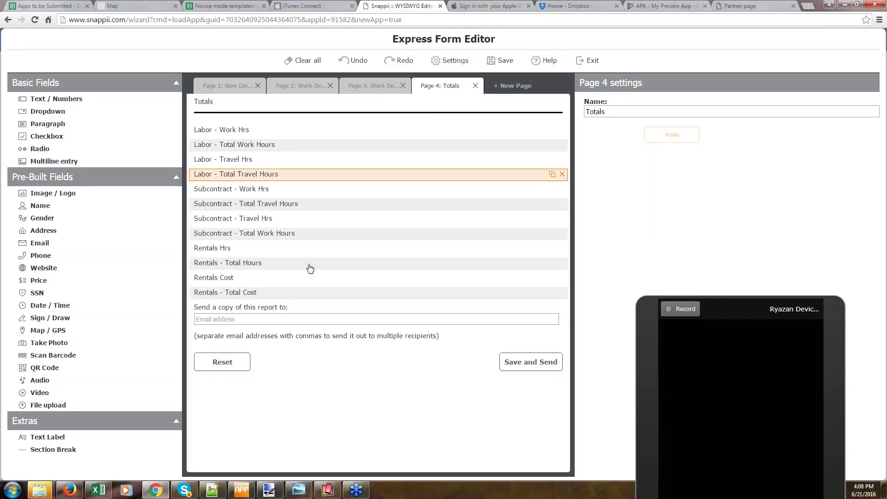
{"action": "left_click", "coordinate": [511, 87]}
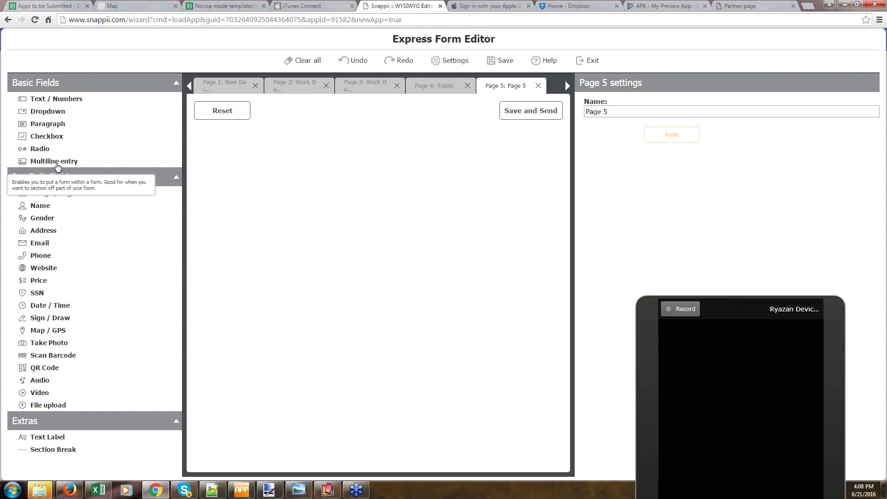
Add a Multiline entry to Page 5 holding audio and video fields.
{"action": "left_click", "coordinate": [41, 162]}
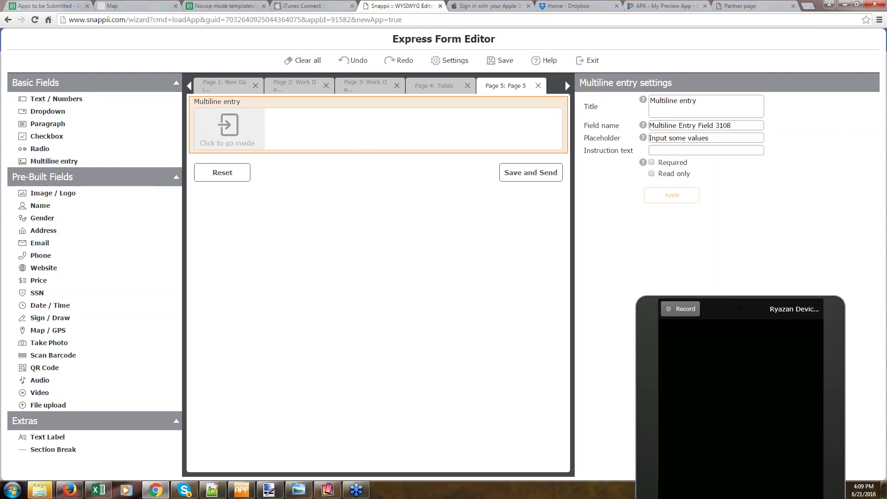
{"action": "left_click", "coordinate": [240, 138]}
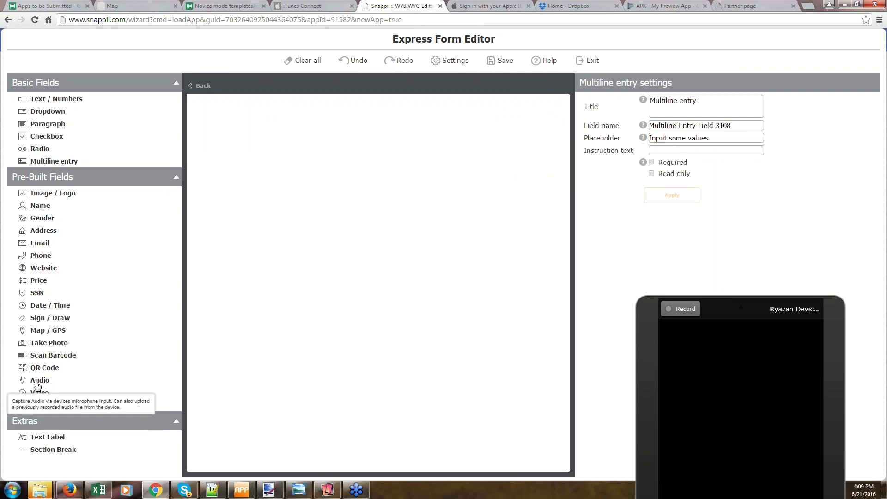
{"action": "left_click", "coordinate": [38, 385]}
{"action": "left_click", "coordinate": [33, 396]}
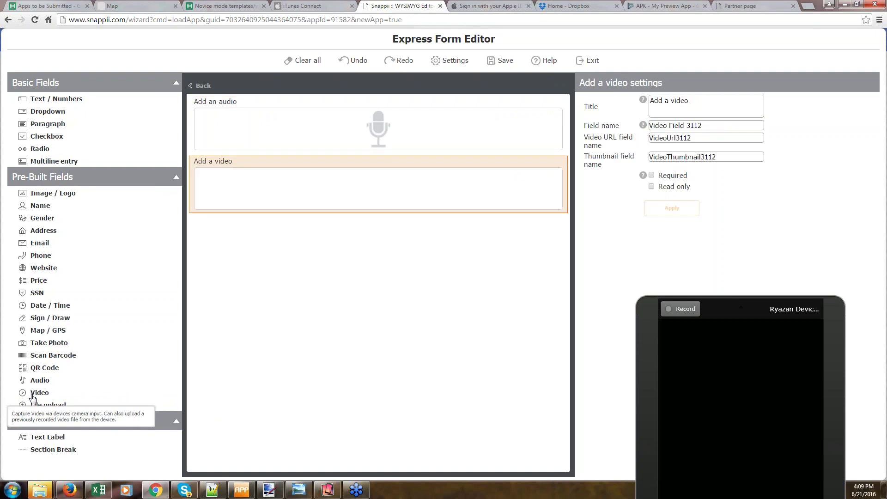
Add photo, Sign/Draw and file upload fields inside it, then exit the editor saving changes.
{"action": "left_click", "coordinate": [58, 346]}
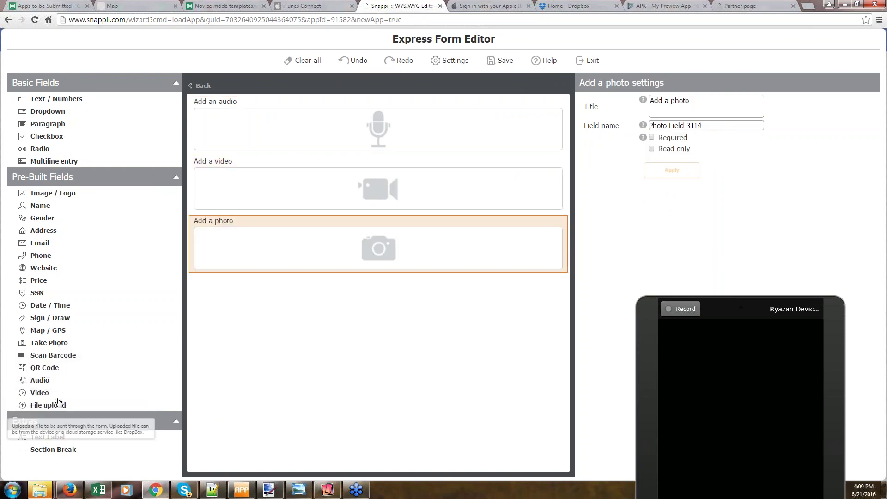
{"action": "left_click", "coordinate": [45, 322]}
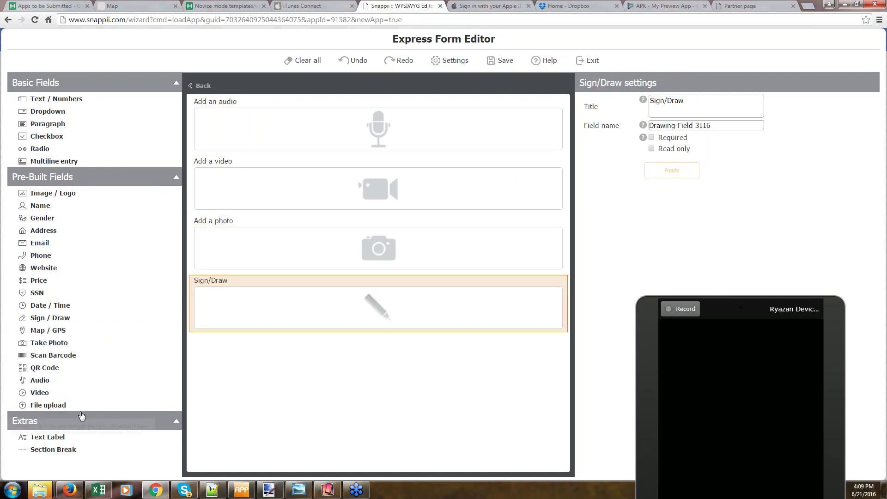
{"action": "left_click", "coordinate": [44, 407]}
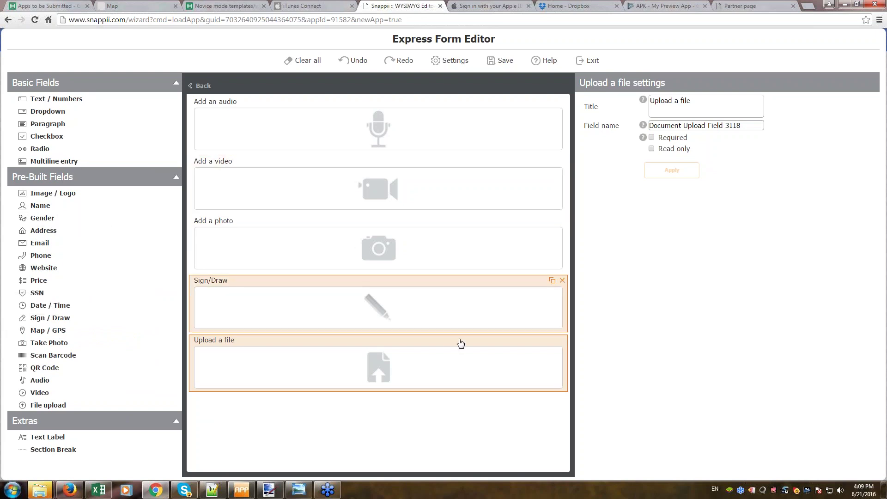
{"action": "left_click", "coordinate": [593, 62]}
{"action": "left_click", "coordinate": [457, 274]}
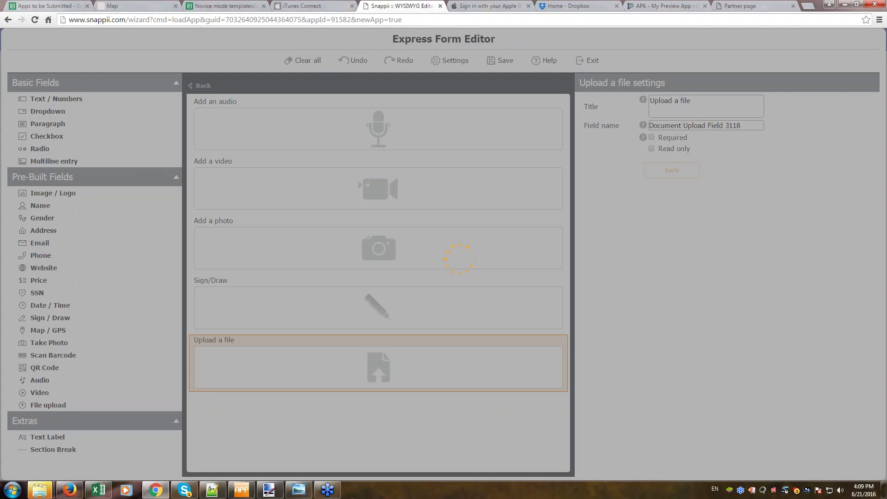
Preview Page 5's Multiline Entry and scroll through its audio, video, photo, Sign/Draw and upload fields.
{"action": "left_click", "coordinate": [775, 492]}
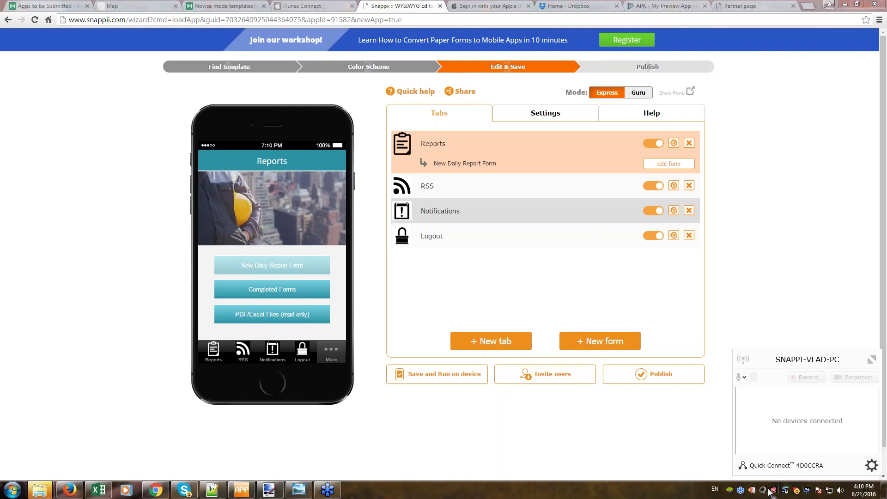
{"action": "left_click", "coordinate": [261, 275]}
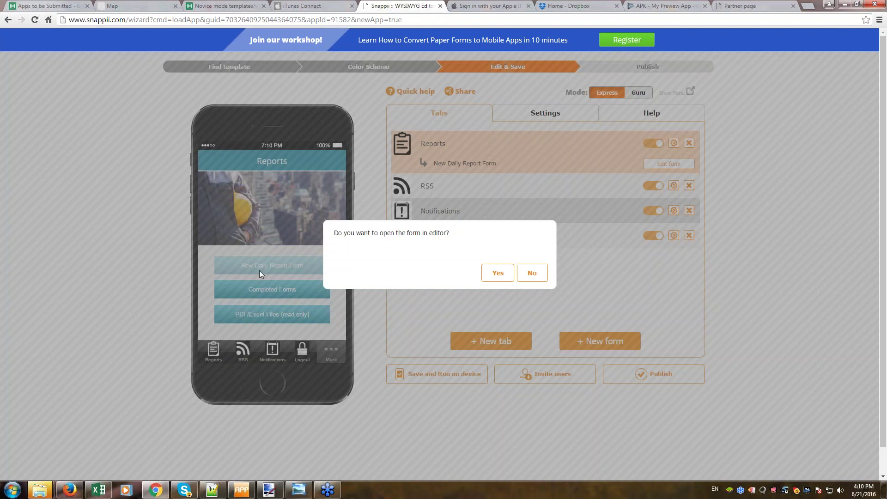
{"action": "left_click", "coordinate": [532, 273]}
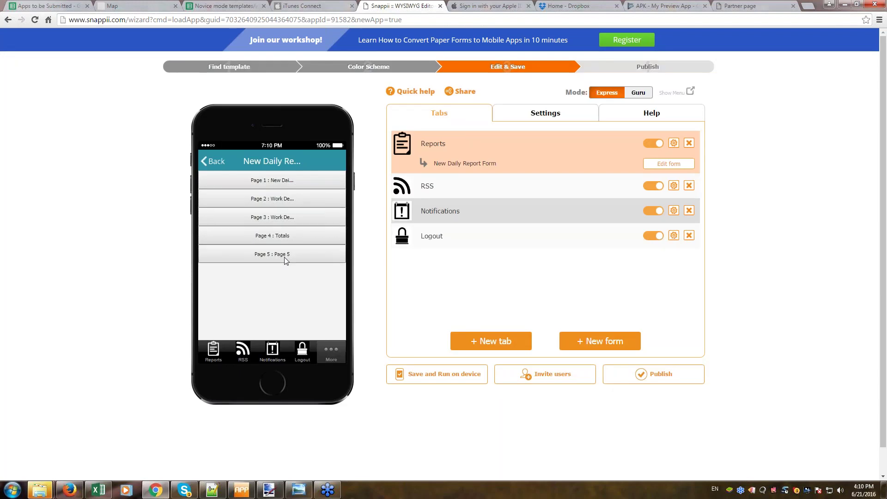
{"action": "left_click", "coordinate": [271, 258]}
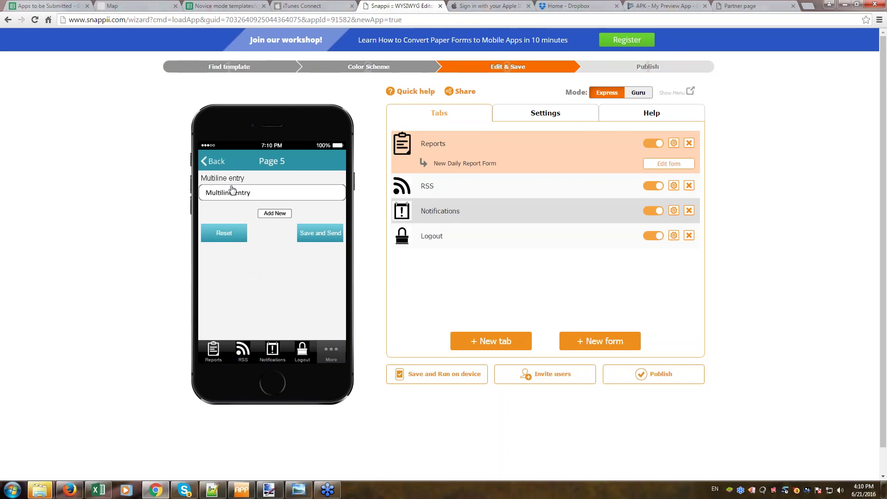
{"action": "left_click", "coordinate": [259, 199]}
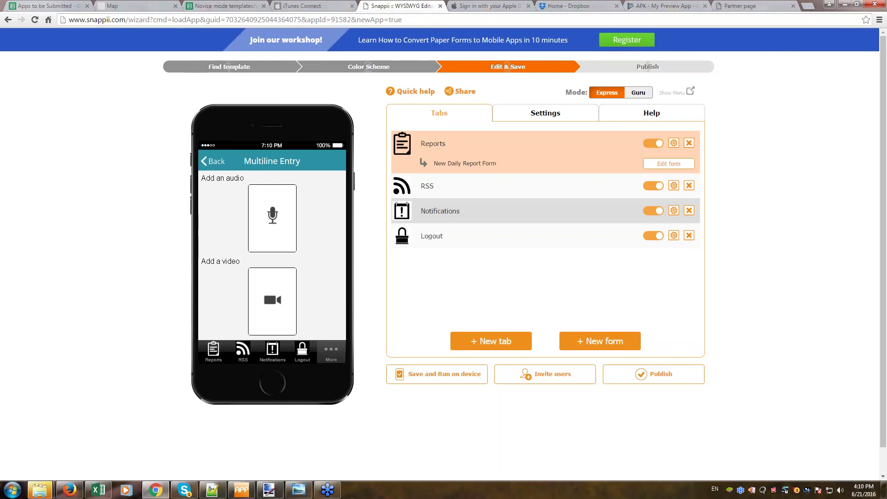
{"action": "scroll", "coordinate": [269, 289], "scroll_direction": "down", "scroll_amount": 3}
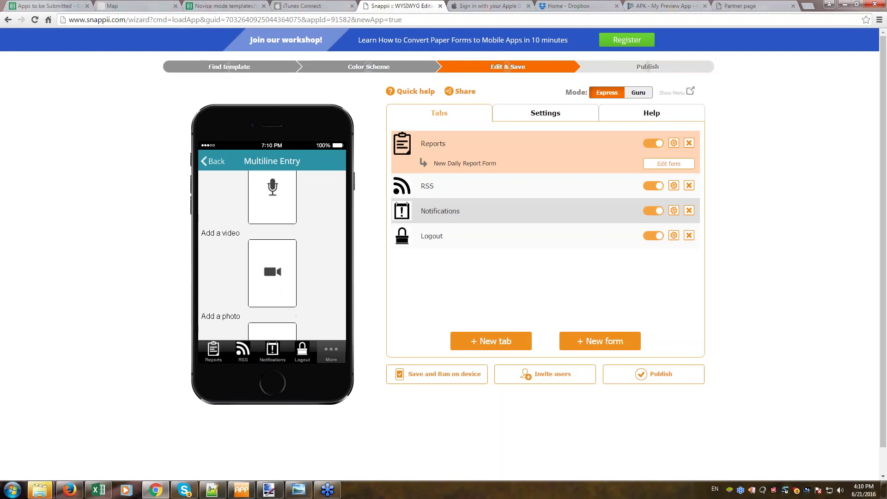
{"action": "scroll", "coordinate": [273, 255], "scroll_direction": "down", "scroll_amount": 3}
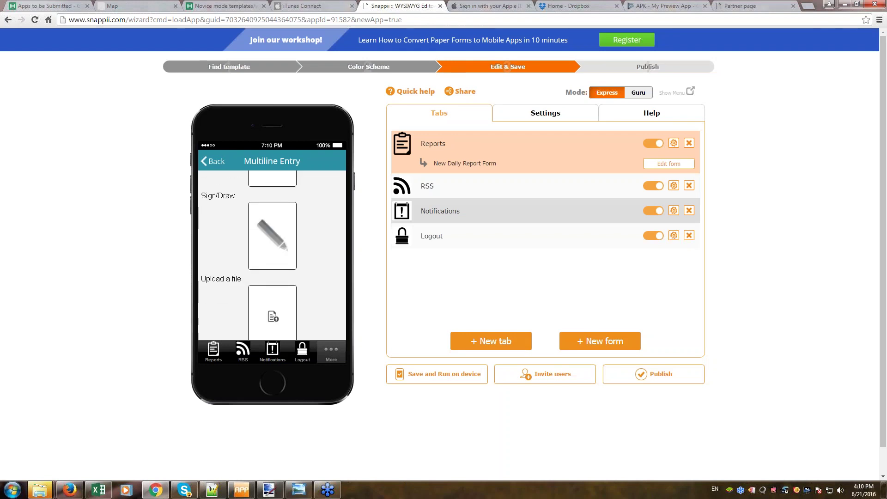
{"action": "scroll", "coordinate": [272, 254], "scroll_direction": "up", "scroll_amount": 3}
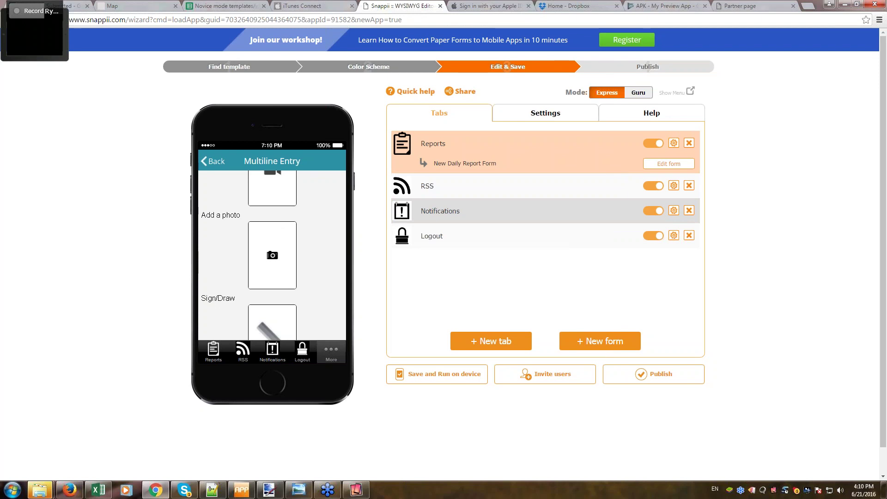
Quit Reflector from its tray settings menu and relaunch Reflector 2 from the Start menu.
{"action": "left_click", "coordinate": [774, 491]}
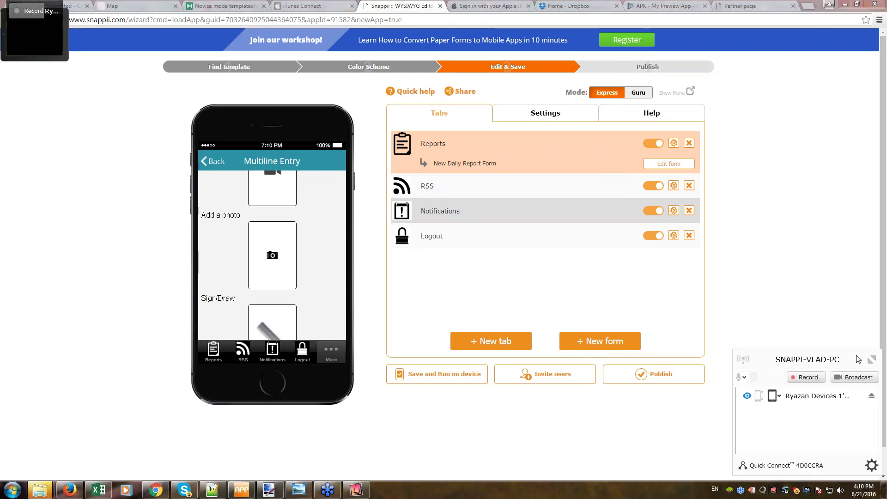
{"action": "left_click", "coordinate": [722, 357]}
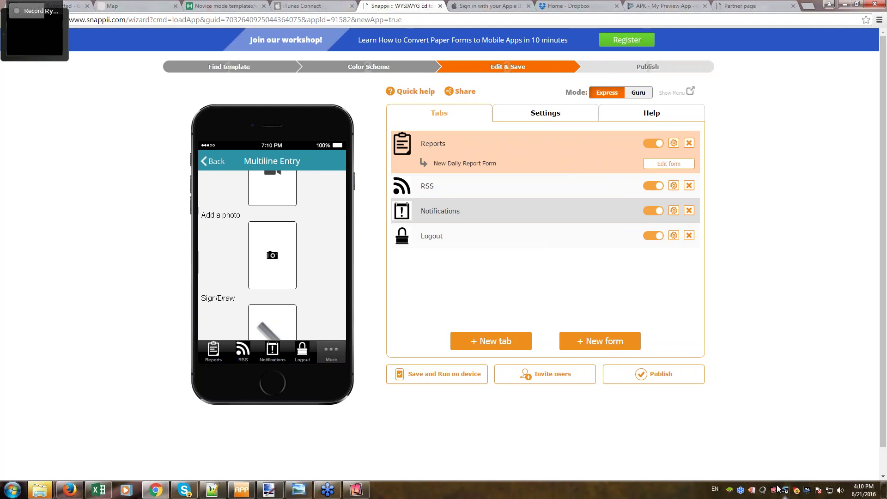
{"action": "left_click", "coordinate": [825, 490]}
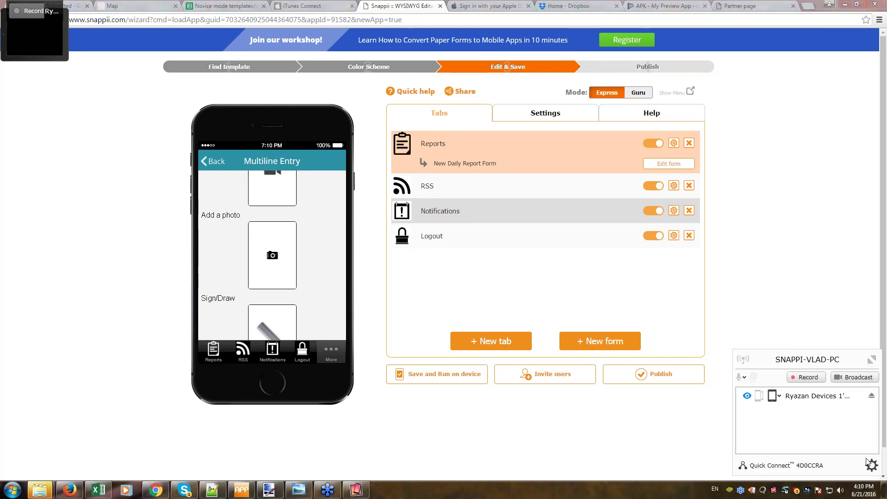
{"action": "left_click", "coordinate": [871, 464]}
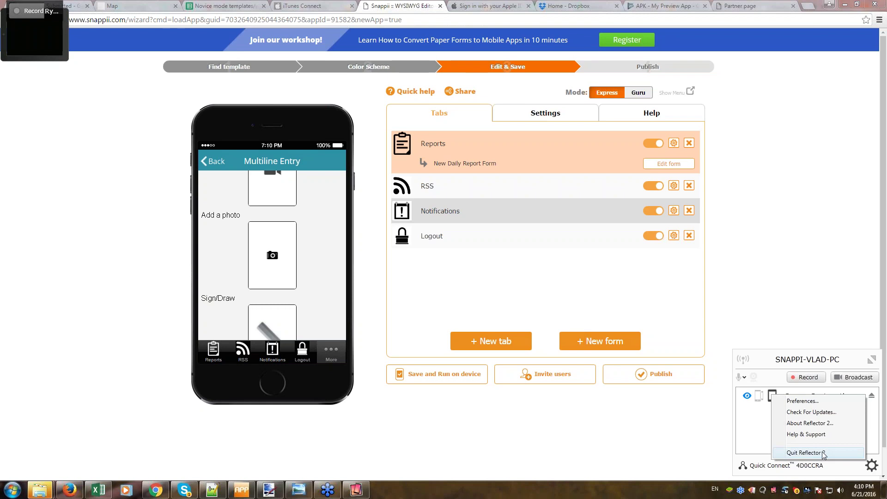
{"action": "left_click", "coordinate": [805, 453]}
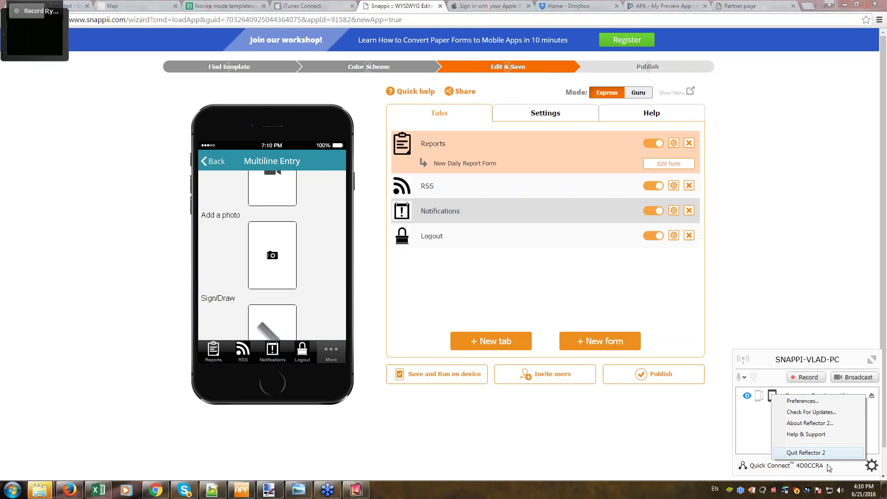
{"action": "left_click", "coordinate": [11, 493]}
{"action": "left_click", "coordinate": [42, 347]}
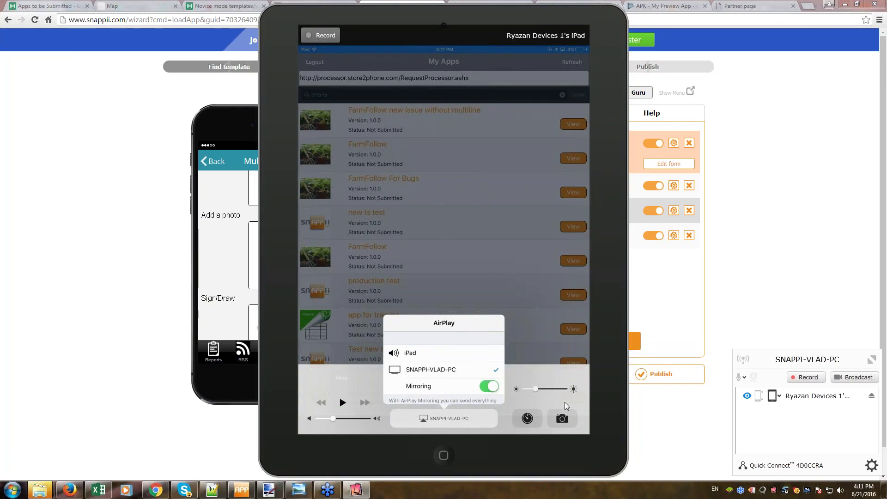
Close the iPad's AirPlay controls, move the mirror to the lower right, and return the preview to Reports.
{"action": "left_click_drag", "start_coordinate": [396, 13], "coordinate": [394, 43]}
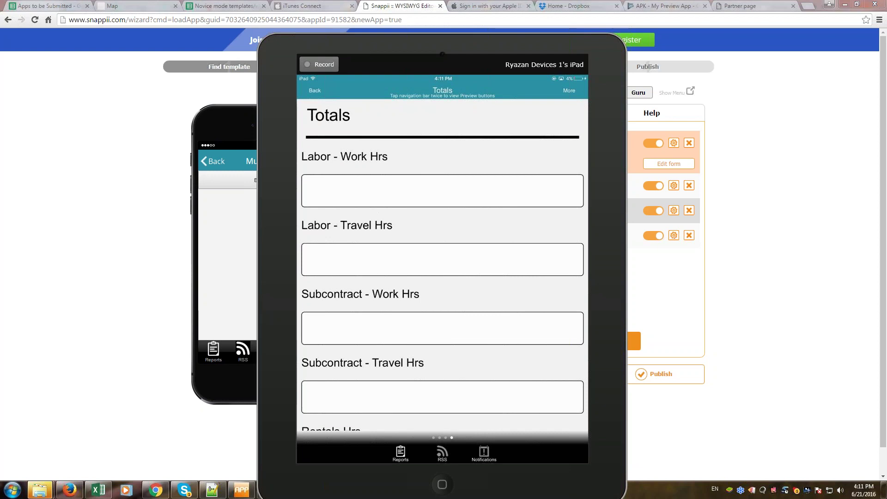
{"action": "left_click_drag", "start_coordinate": [360, 54], "coordinate": [637, 302]}
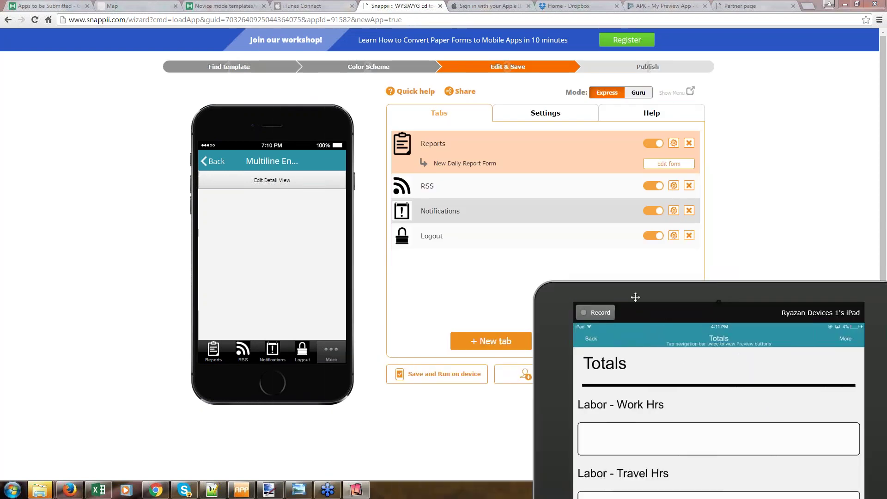
{"action": "left_click", "coordinate": [213, 350]}
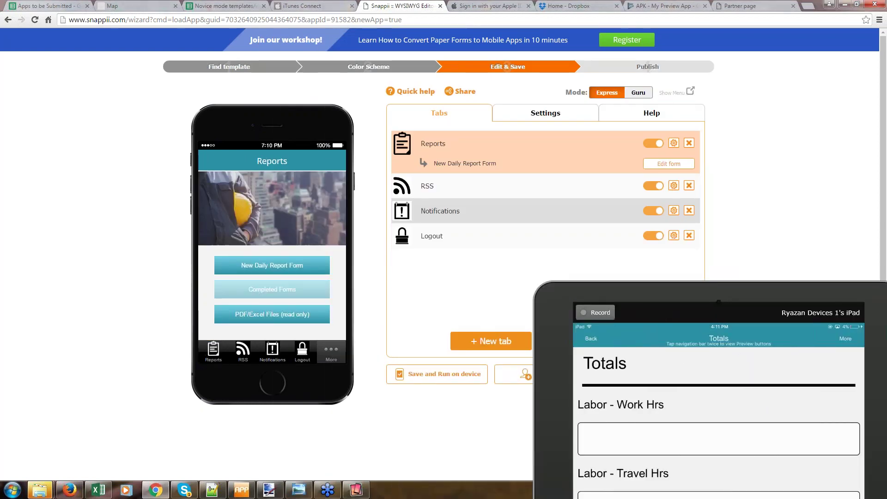
In Guru mode, delete the deviceID row from the Completed Forms list's searching filter.
{"action": "left_click", "coordinate": [267, 283]}
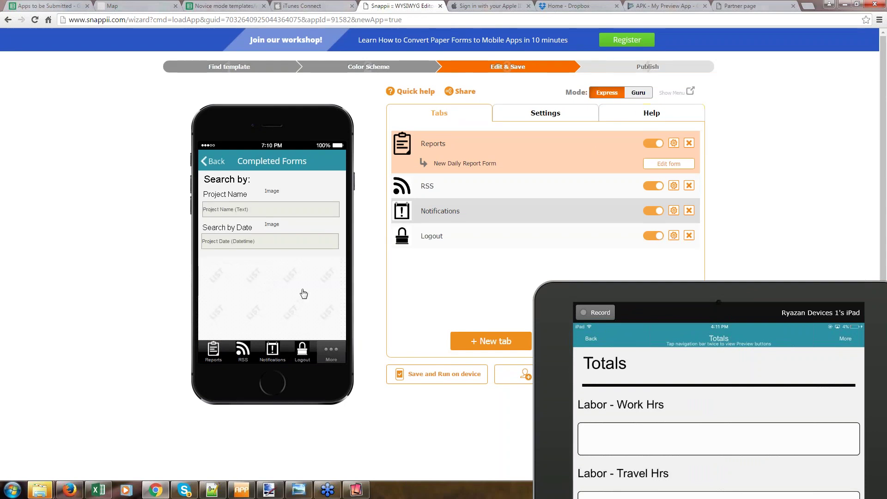
{"action": "left_click", "coordinate": [638, 93]}
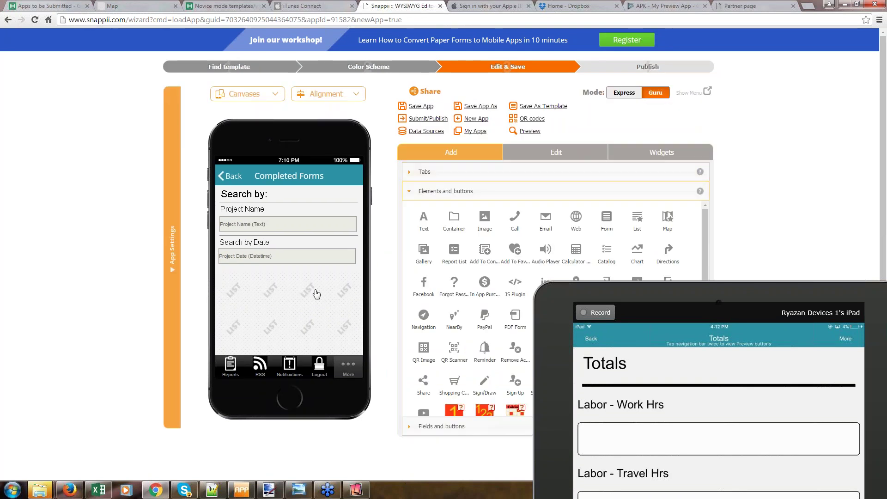
{"action": "double_click", "coordinate": [328, 284]}
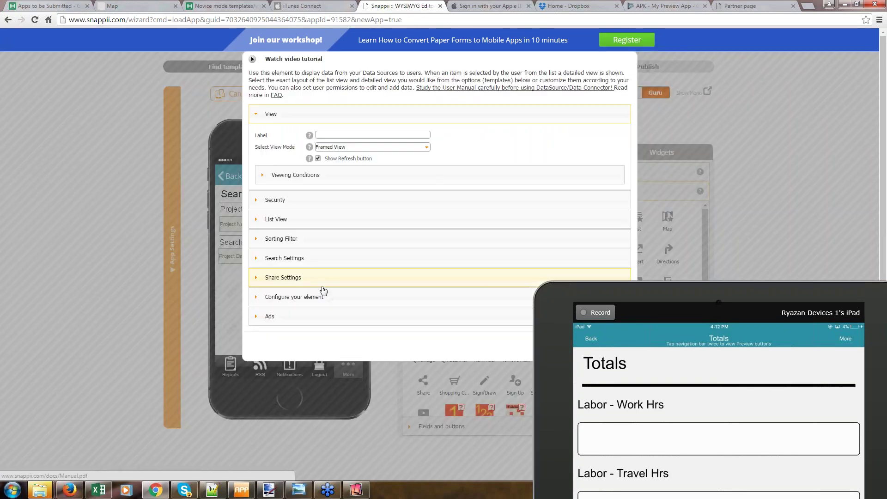
{"action": "left_click", "coordinate": [296, 269]}
{"action": "left_click", "coordinate": [298, 290]}
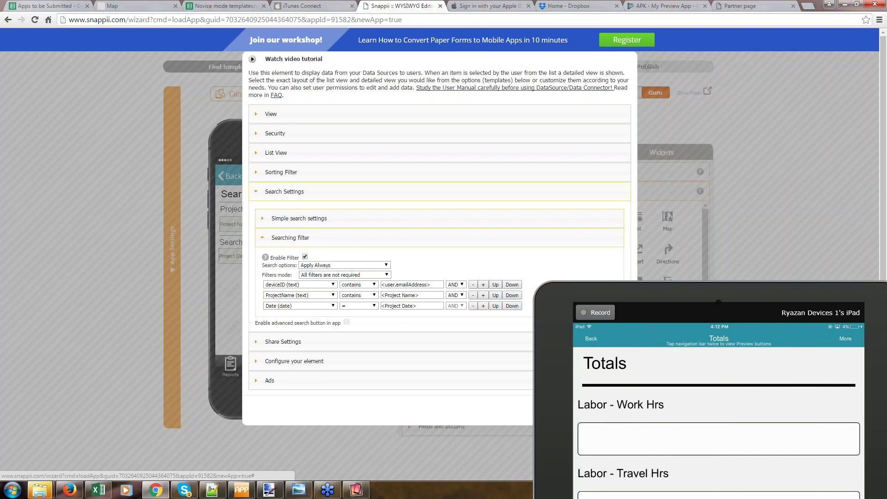
{"action": "left_click", "coordinate": [472, 285]}
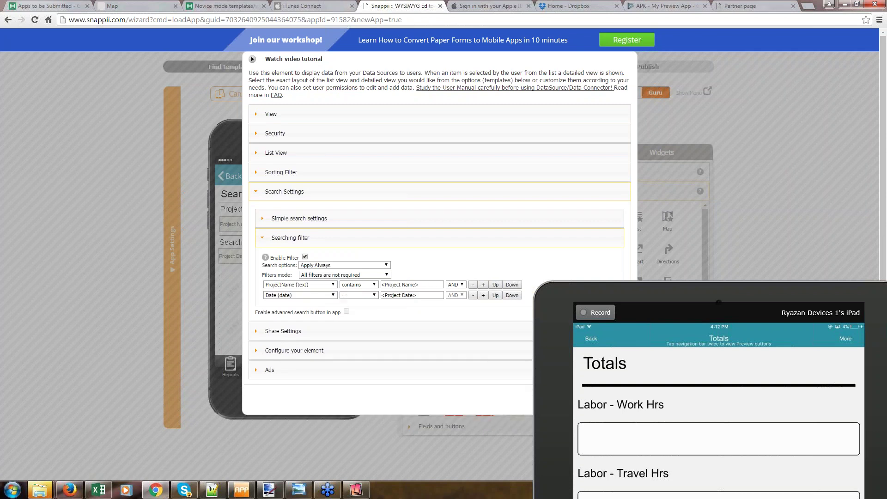
{"action": "left_click_drag", "start_coordinate": [606, 316], "coordinate": [603, 455]}
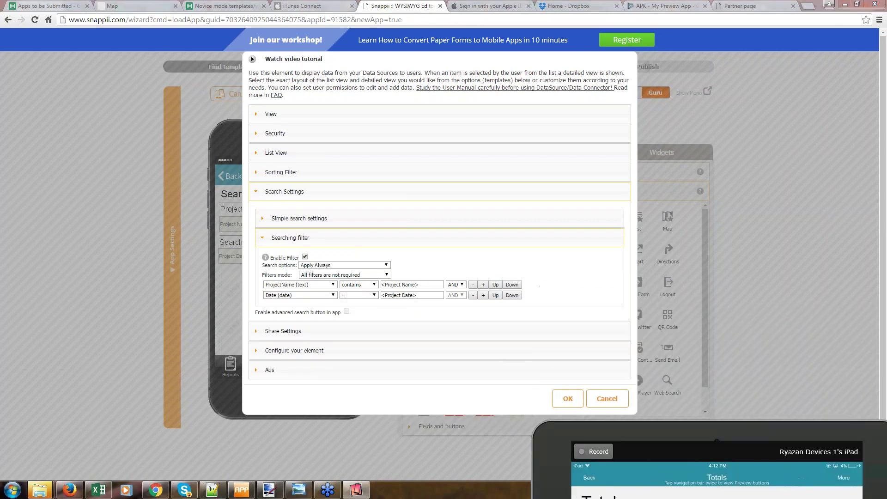
{"action": "left_click", "coordinate": [568, 398]}
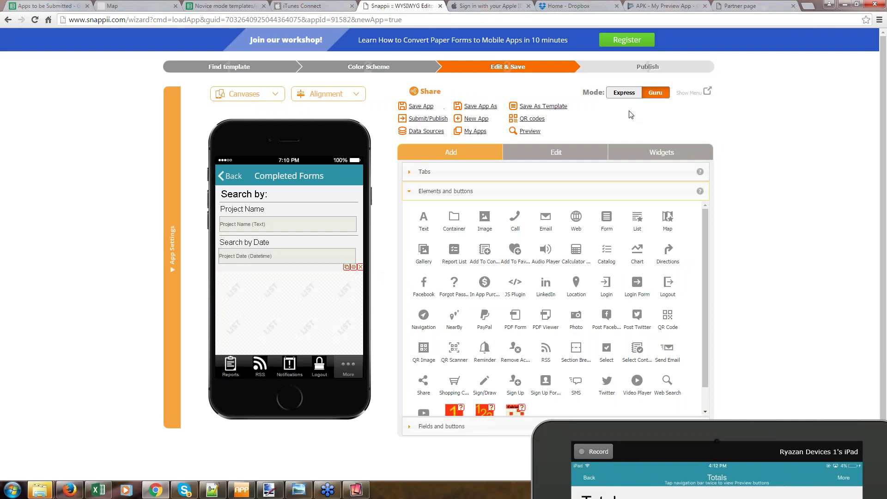
Switch back to Express mode, save and run the app on the iPad, and centre the mirror window.
{"action": "left_click", "coordinate": [624, 93]}
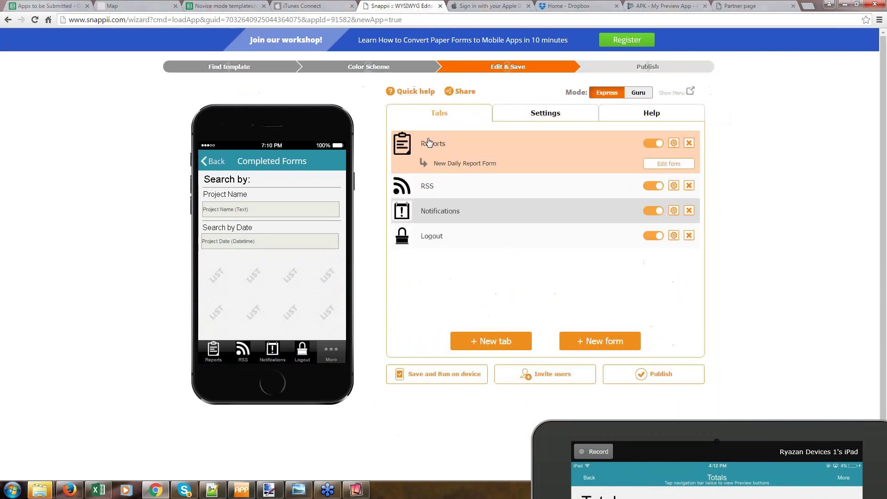
{"action": "left_click", "coordinate": [436, 375]}
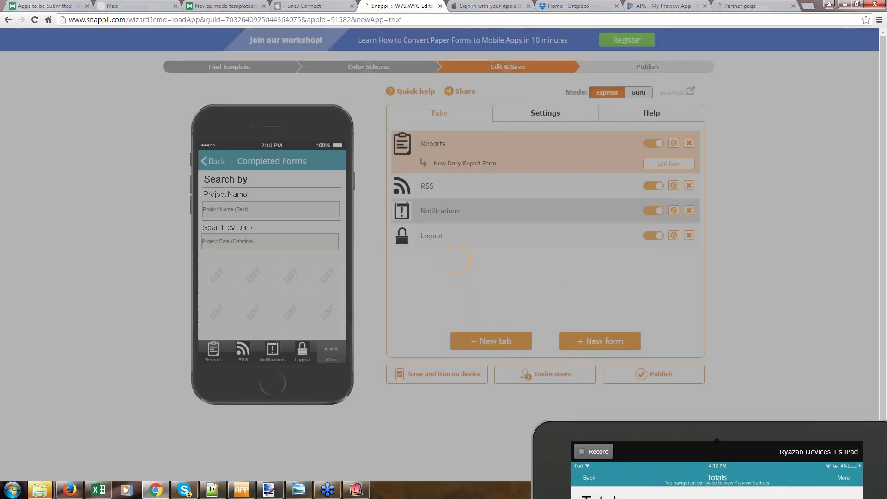
{"action": "left_click_drag", "start_coordinate": [674, 382], "coordinate": [512, 37]}
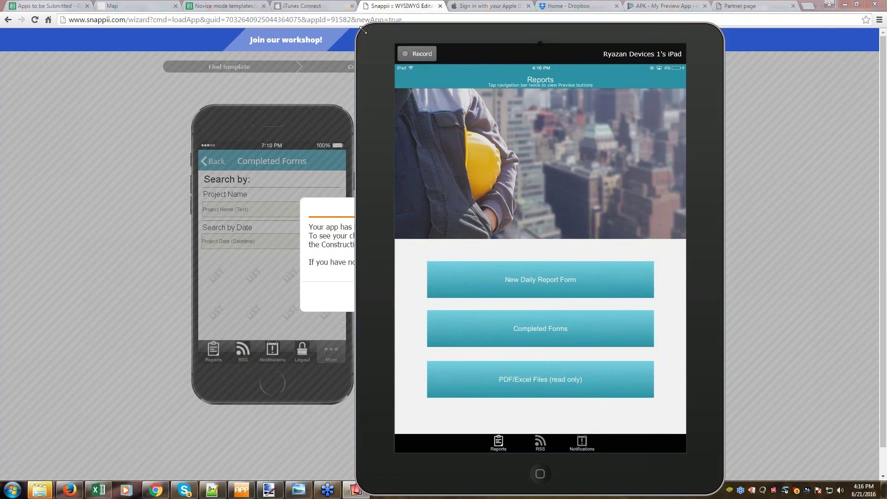
Shrink and move the mirror window aside, dismiss the app-saved notice, and open the Reports tab settings.
{"action": "left_click_drag", "start_coordinate": [364, 30], "coordinate": [537, 255]}
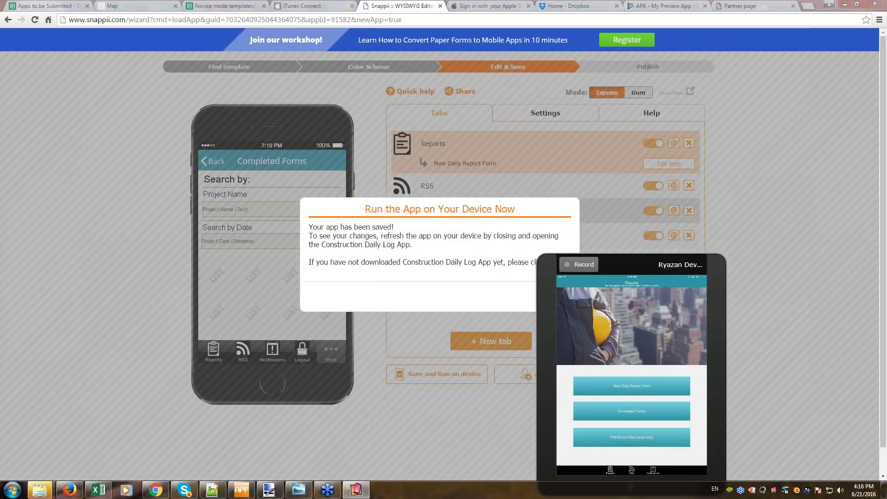
{"action": "left_click_drag", "start_coordinate": [616, 256], "coordinate": [83, 126]}
{"action": "left_click", "coordinate": [555, 296]}
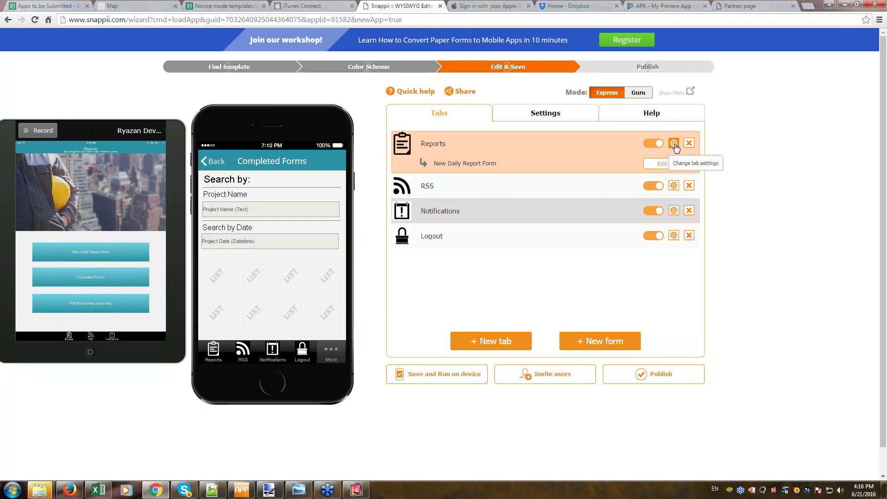
{"action": "left_click", "coordinate": [674, 144]}
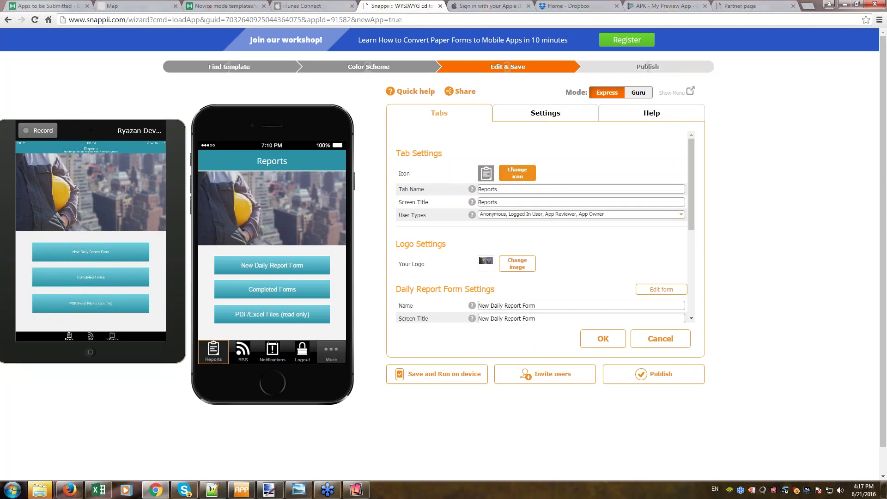
Change the Reports tab icon to the upload arrow and save the tab settings.
{"action": "left_click", "coordinate": [521, 184]}
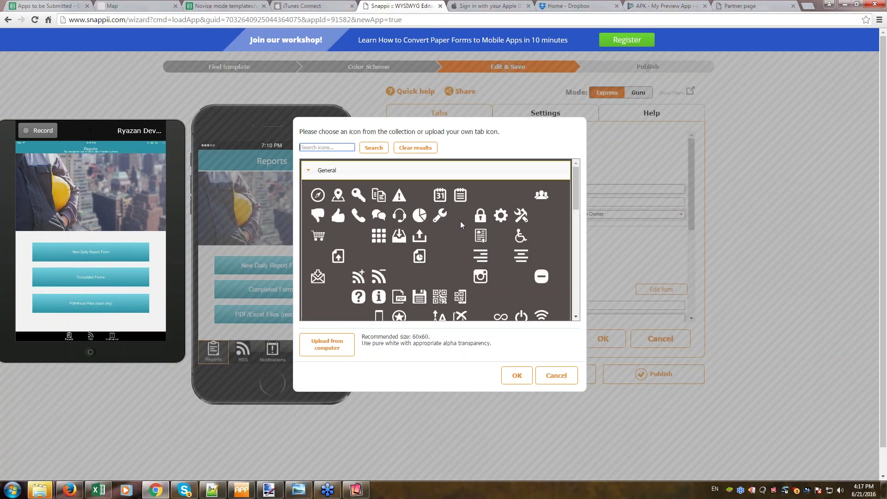
{"action": "left_click", "coordinate": [421, 236]}
{"action": "left_click", "coordinate": [517, 376]}
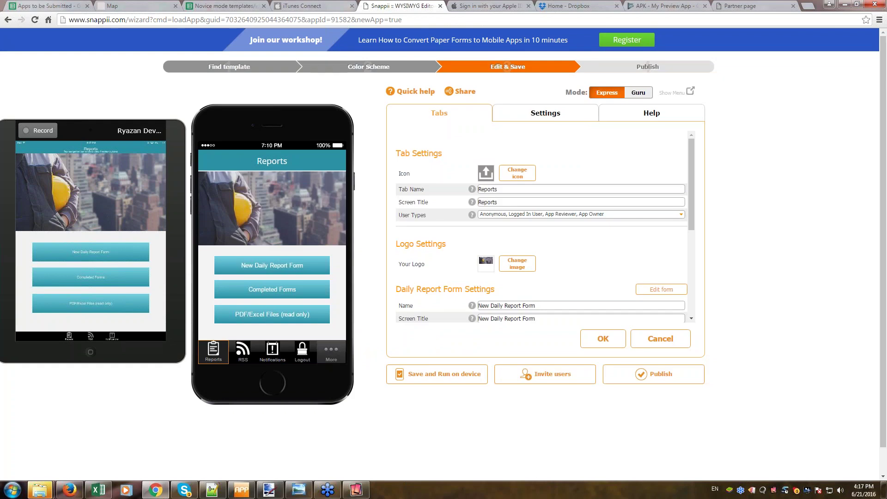
{"action": "left_click", "coordinate": [602, 349]}
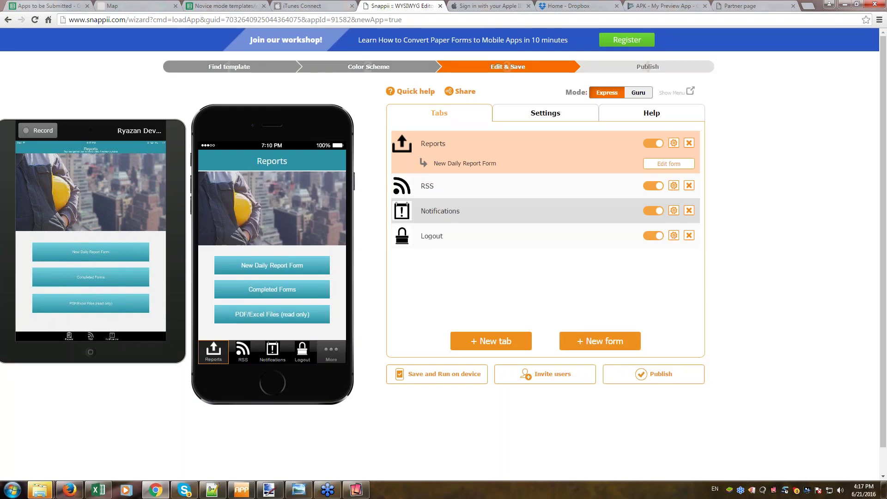
Rename the tab name and screen title to 'Log' and review its user types.
{"action": "left_click", "coordinate": [673, 147]}
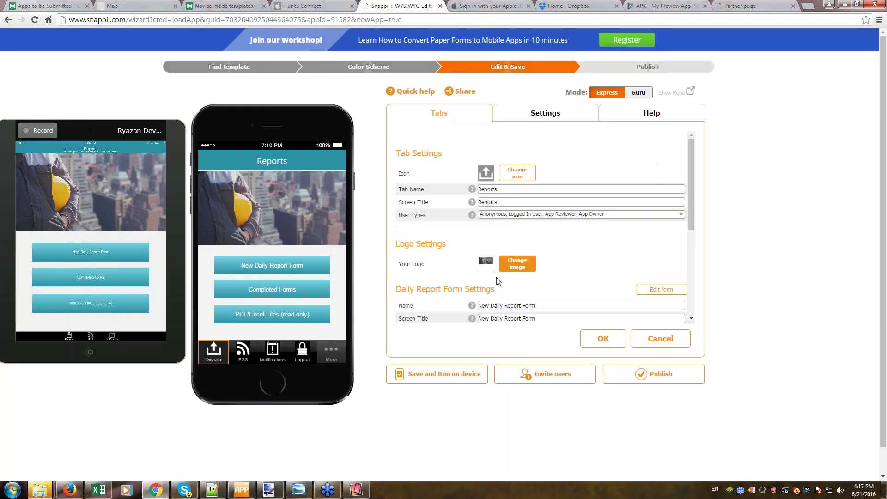
{"action": "double_click", "coordinate": [498, 191]}
{"action": "type", "text": "Log"}
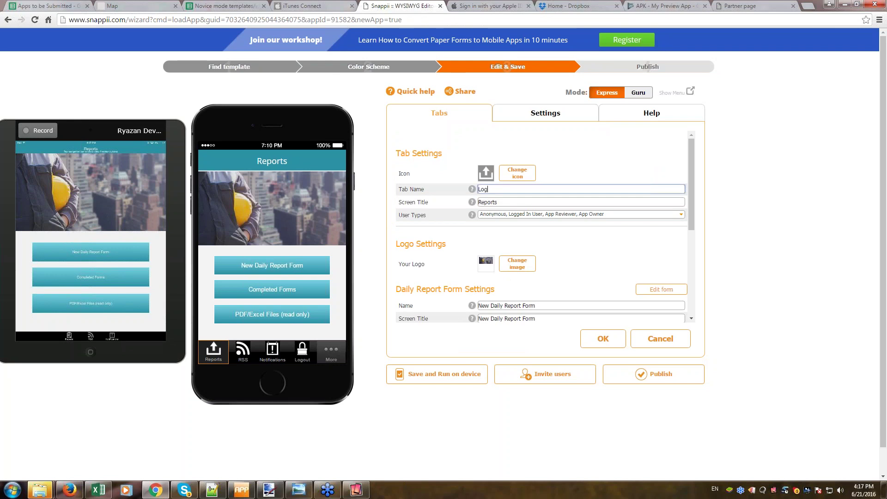
{"action": "double_click", "coordinate": [499, 204]}
{"action": "type", "text": "Log"}
{"action": "left_click", "coordinate": [490, 215]}
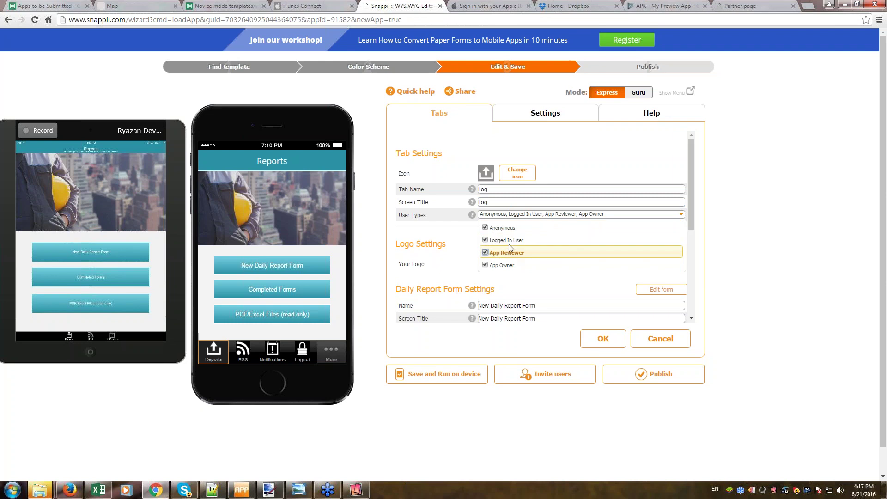
{"action": "left_click", "coordinate": [459, 237]}
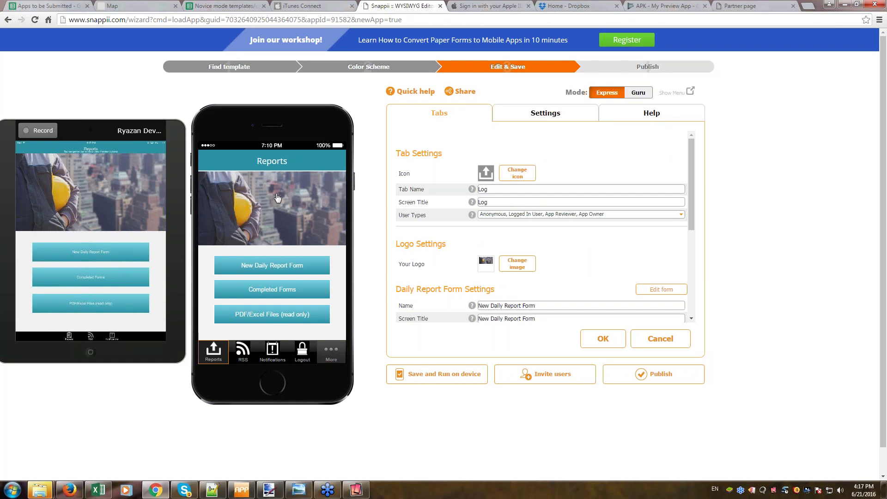
{"action": "scroll", "coordinate": [596, 283], "scroll_direction": "down", "scroll_amount": 2}
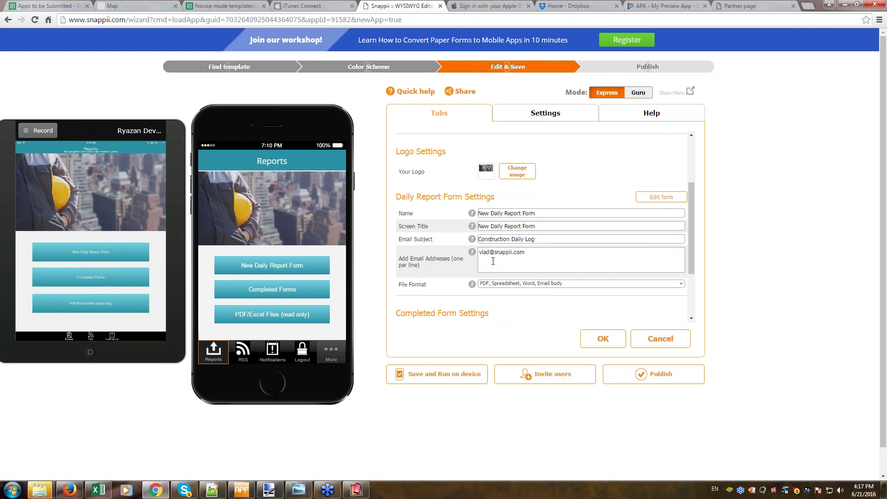
Add a second recipient e-mail address and keep PDF, Spreadsheet, Word and Email body formats checked.
{"action": "left_click", "coordinate": [536, 265]}
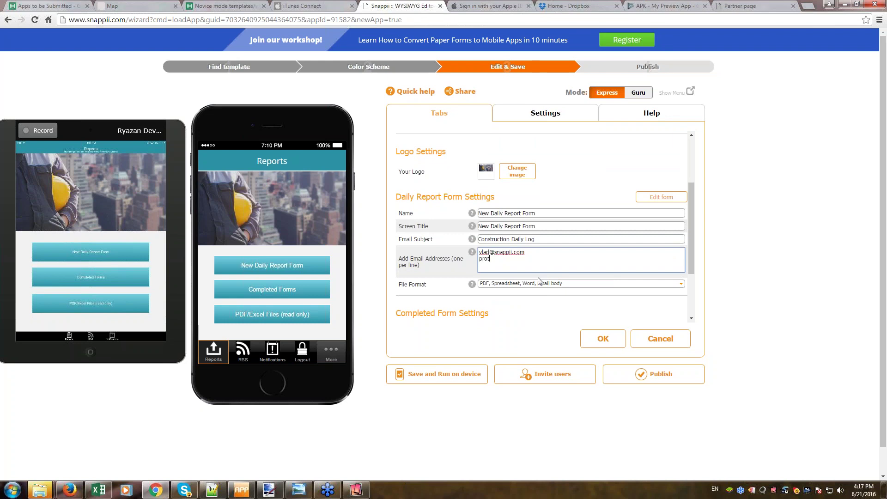
{"action": "left_click", "coordinate": [503, 285]}
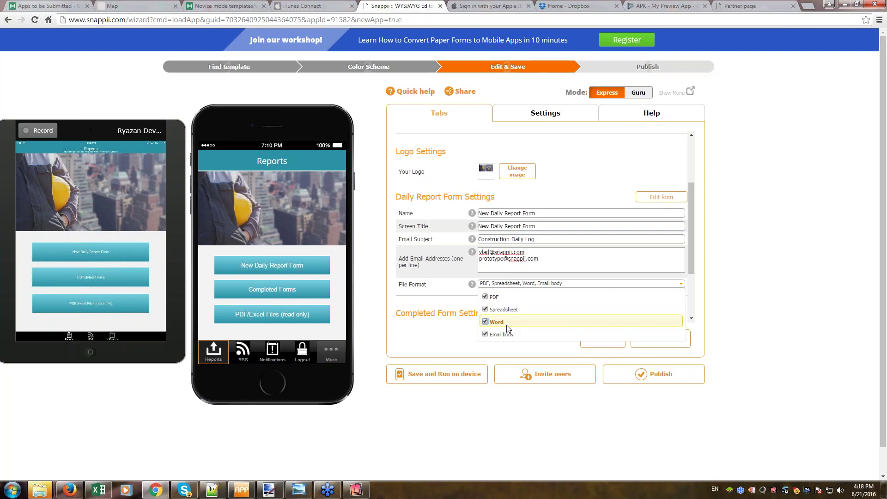
{"action": "left_click", "coordinate": [453, 346]}
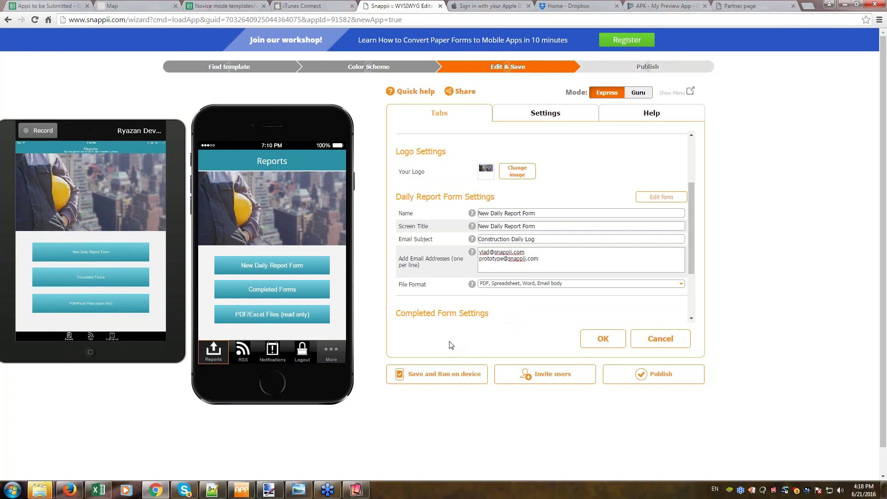
{"action": "left_click", "coordinate": [536, 284]}
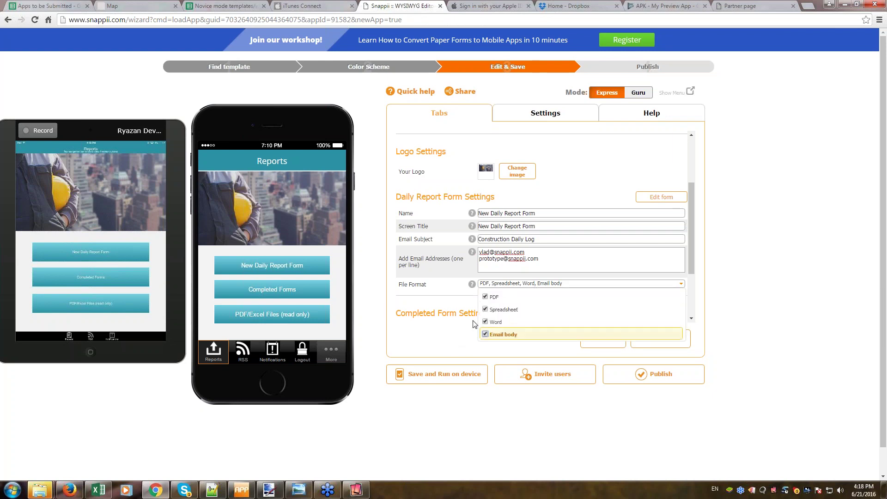
{"action": "left_click", "coordinate": [452, 306]}
Confirm the renamed Log tab's settings with OK to return to the Tabs list.
{"action": "scroll", "coordinate": [625, 280], "scroll_direction": "down", "scroll_amount": 4}
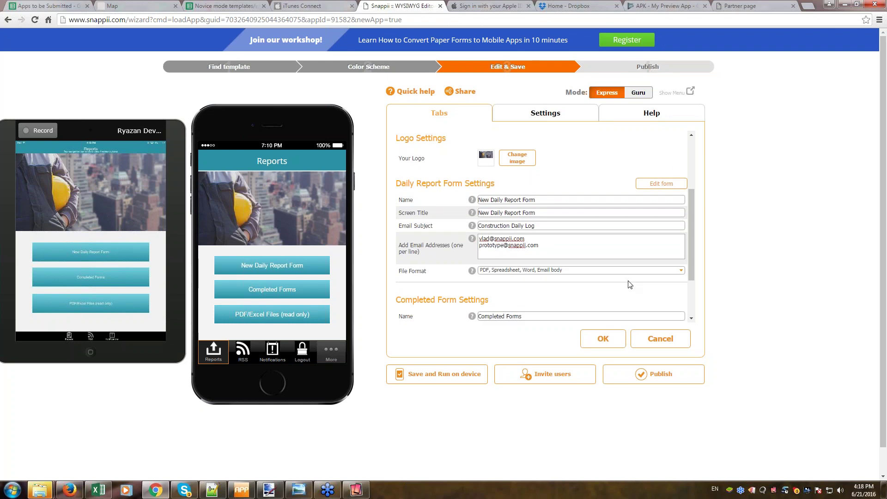
{"action": "scroll", "coordinate": [625, 279], "scroll_direction": "down", "scroll_amount": 1}
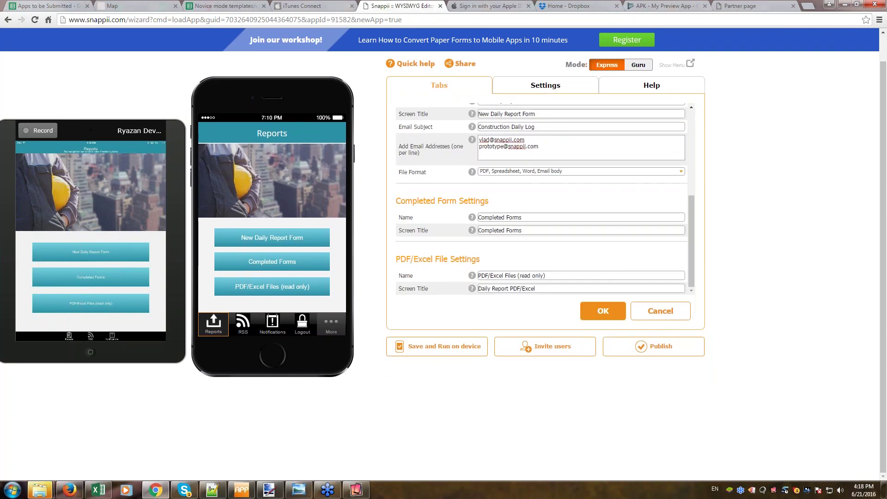
{"action": "left_click", "coordinate": [603, 311]}
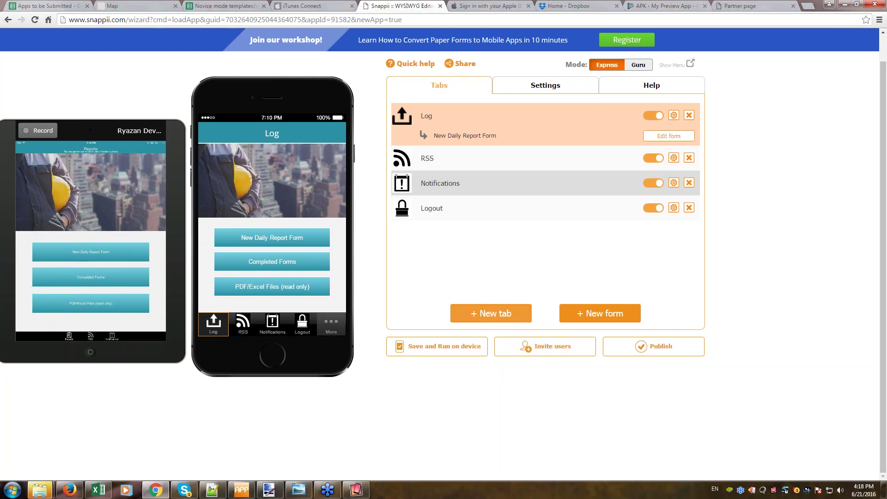
Start a new tab and filter the template gallery to the Construction category.
{"action": "left_click", "coordinate": [504, 318]}
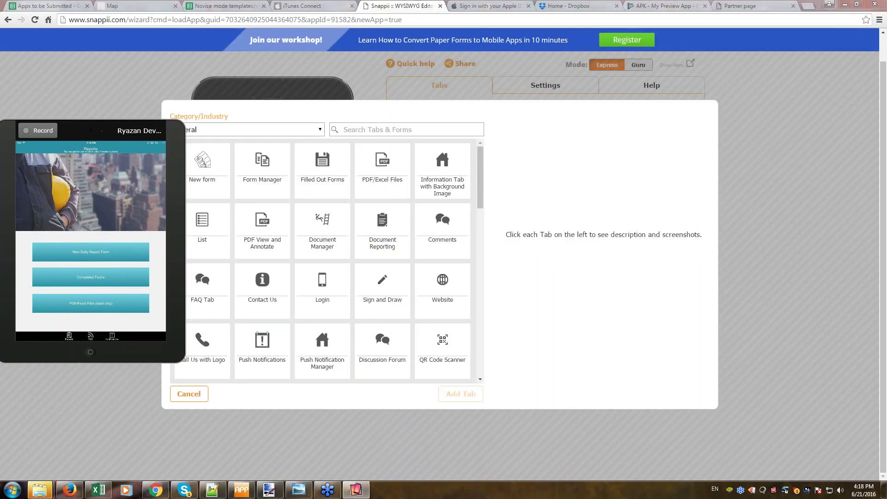
{"action": "left_click_drag", "start_coordinate": [185, 119], "coordinate": [122, 158]}
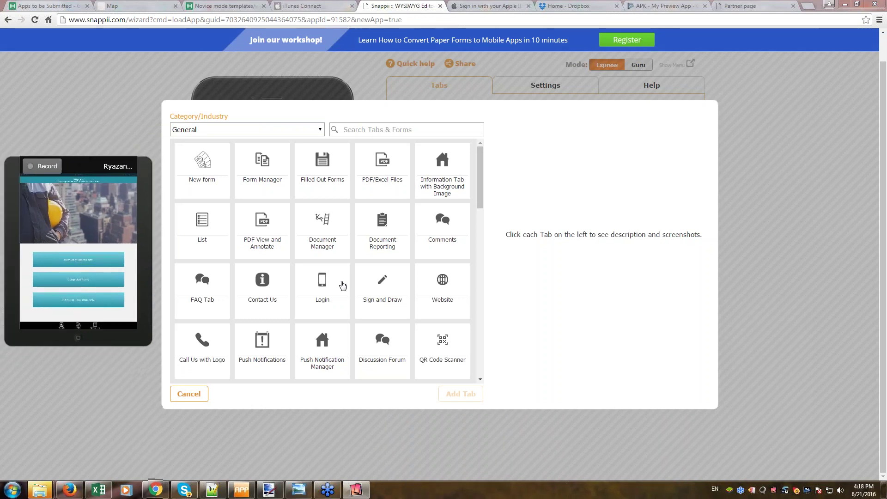
{"action": "left_click", "coordinate": [319, 133]}
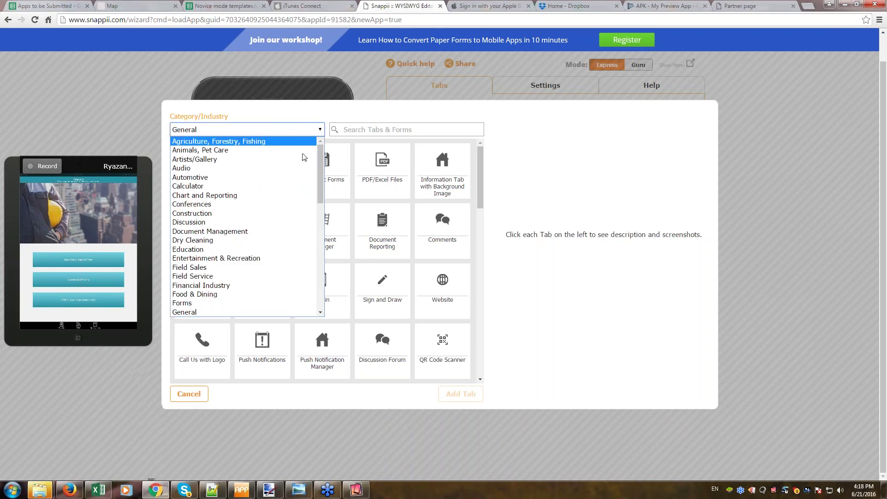
{"action": "scroll", "coordinate": [276, 212], "scroll_direction": "down", "scroll_amount": 3}
{"action": "scroll", "coordinate": [277, 215], "scroll_direction": "up", "scroll_amount": 3}
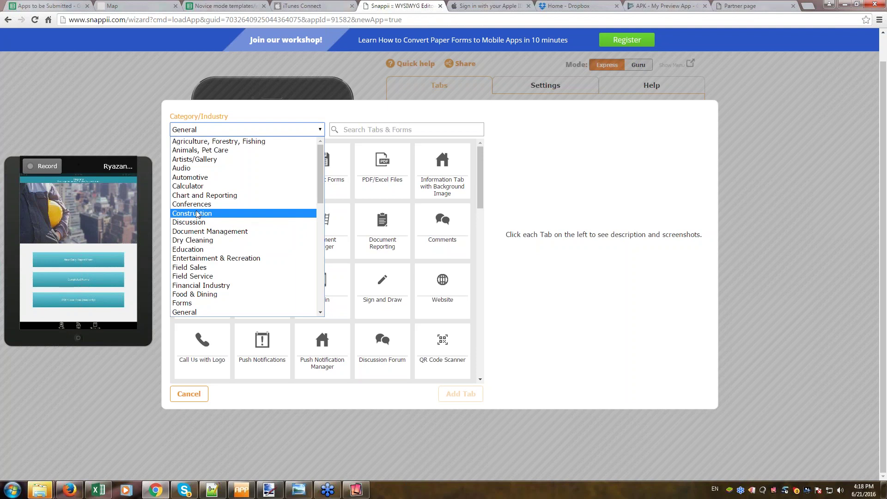
{"action": "left_click", "coordinate": [198, 214]}
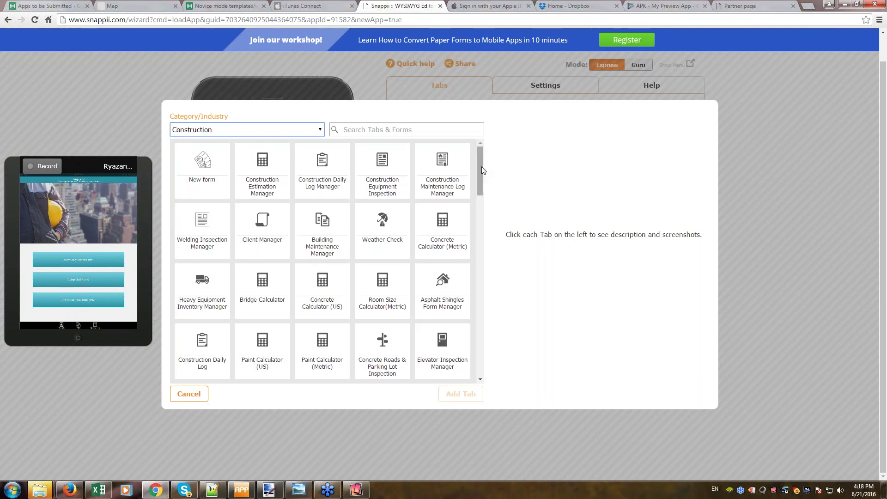
{"action": "left_click_drag", "start_coordinate": [481, 171], "coordinate": [493, 161]}
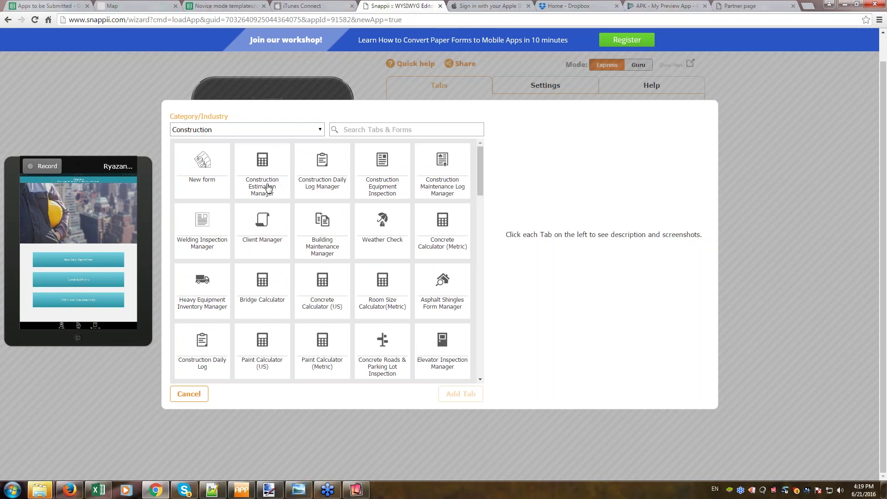
Add the Construction Estimation Manager template as the new Estimate tab.
{"action": "left_click", "coordinate": [262, 172]}
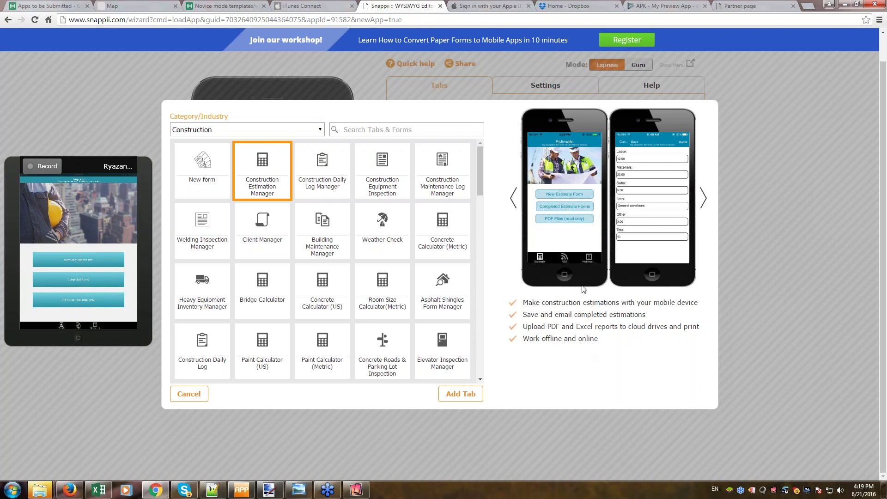
{"action": "mouse_move", "coordinate": [635, 226]}
{"action": "left_click", "coordinate": [462, 394]}
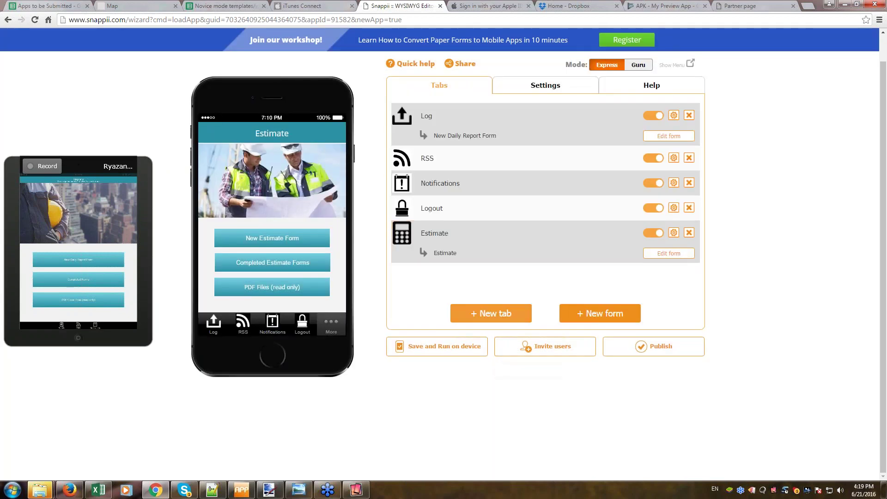
Pick Room Size Calculator(Metric) from the Construction templates and add it as a tab.
{"action": "left_click", "coordinate": [491, 314]}
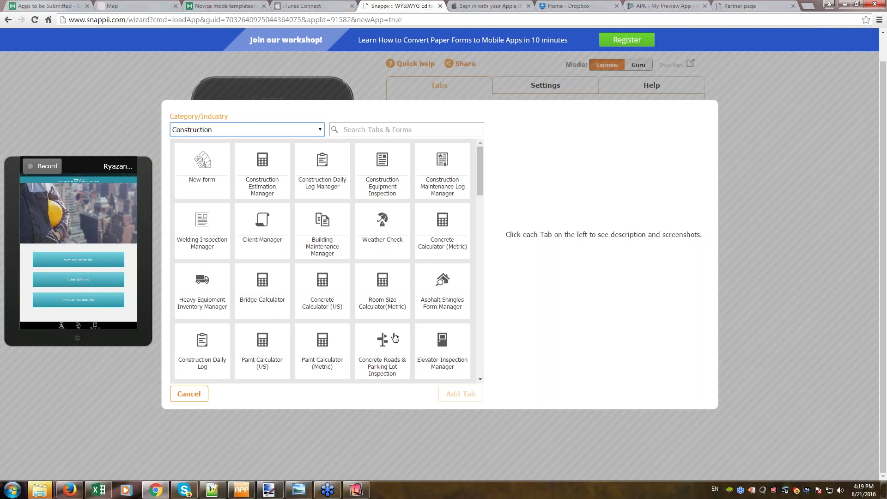
{"action": "scroll", "coordinate": [408, 319], "scroll_direction": "down", "scroll_amount": 1}
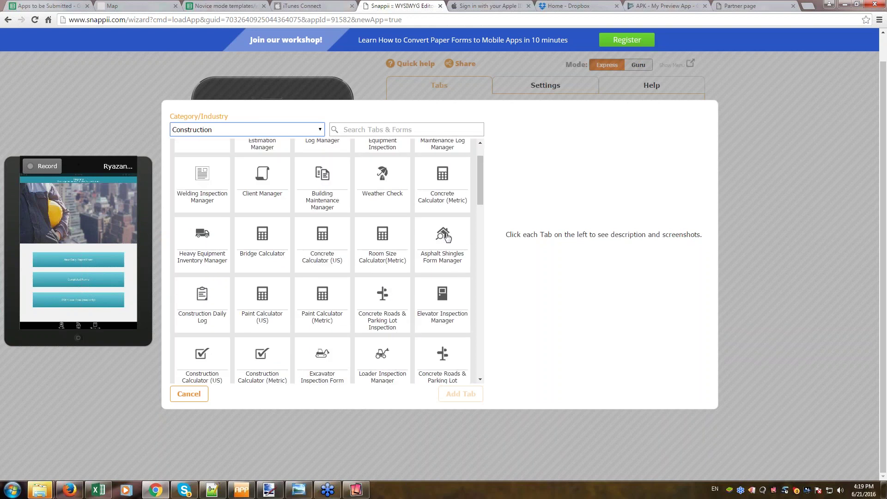
{"action": "left_click", "coordinate": [389, 241]}
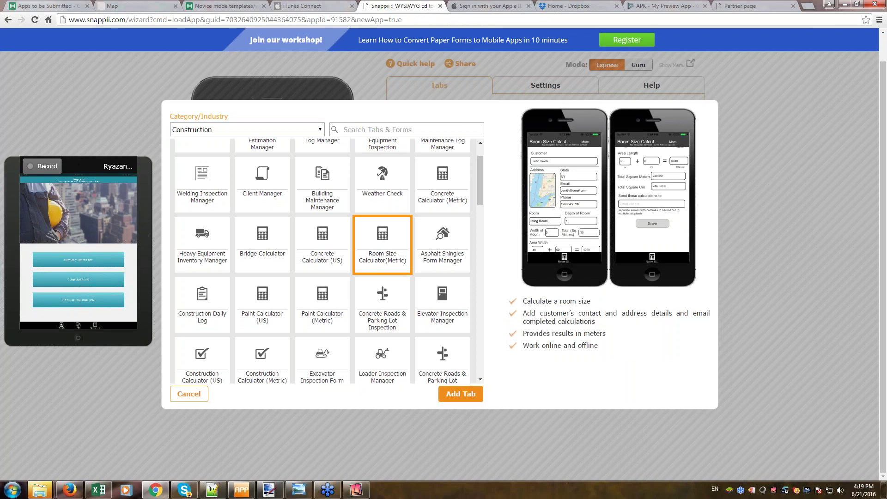
{"action": "left_click", "coordinate": [461, 394]}
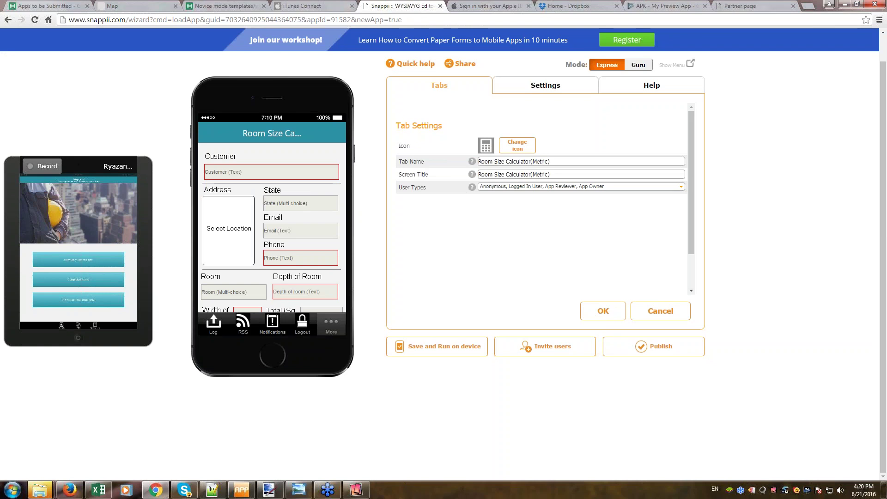
Order the tabs Log, Estimate, Room Size Calculator(Metric), then Save and Run on device.
{"action": "left_click", "coordinate": [603, 310]}
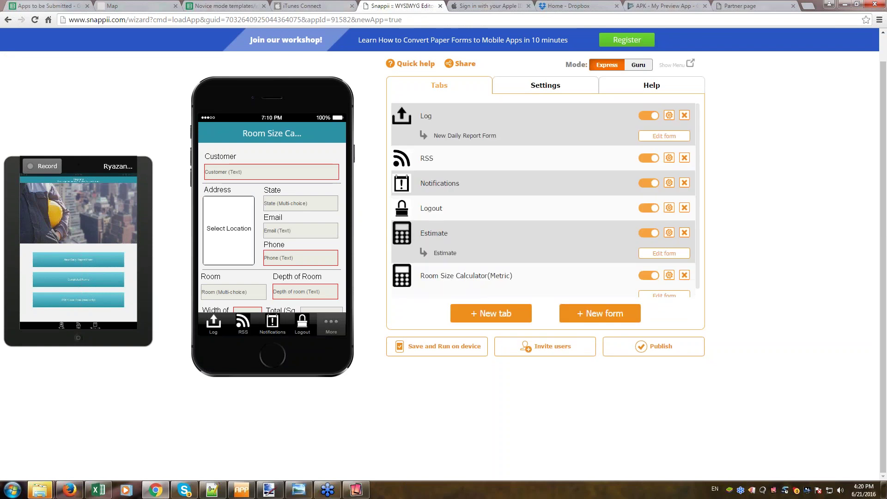
{"action": "left_click", "coordinate": [478, 240]}
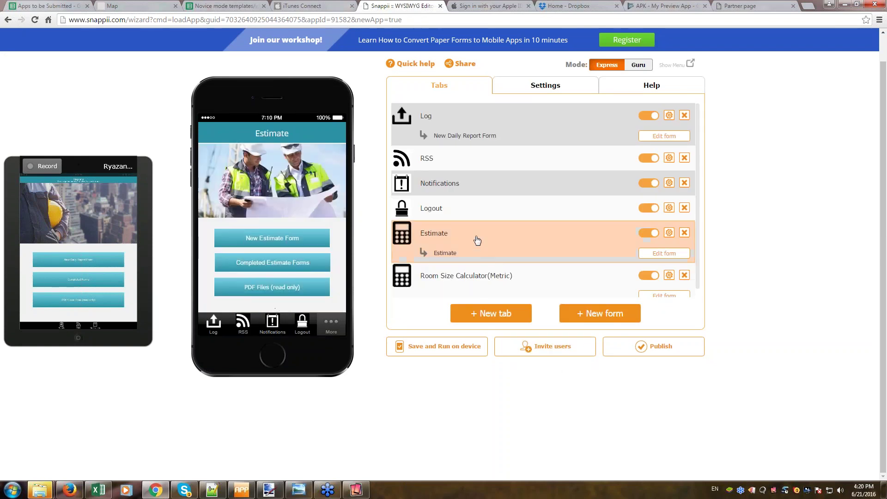
{"action": "left_click_drag", "start_coordinate": [477, 240], "coordinate": [476, 160]}
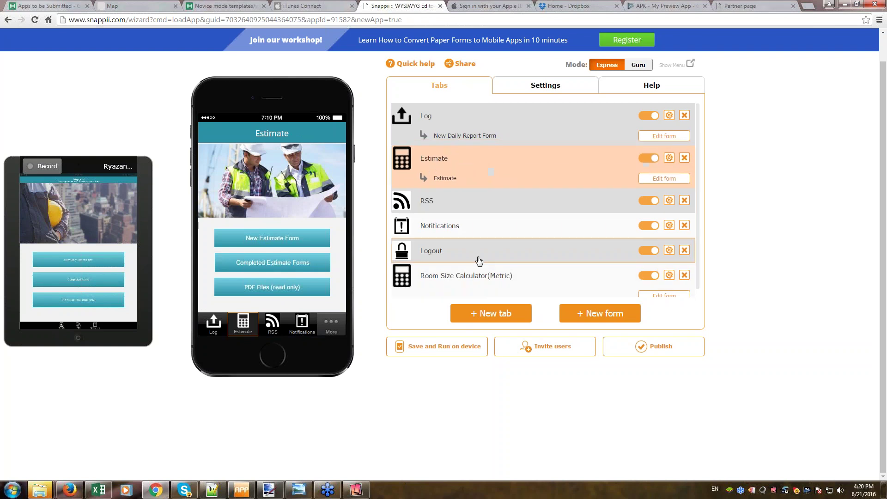
{"action": "left_click_drag", "start_coordinate": [477, 277], "coordinate": [471, 198]}
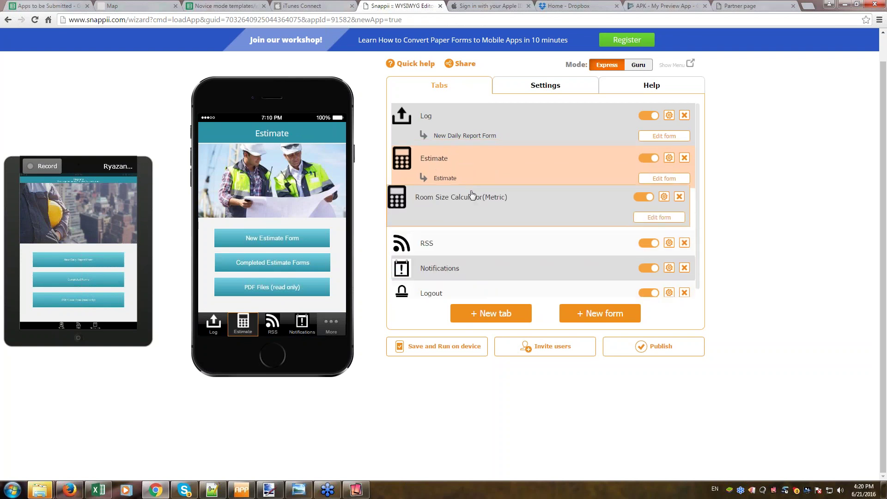
{"action": "left_click", "coordinate": [448, 350]}
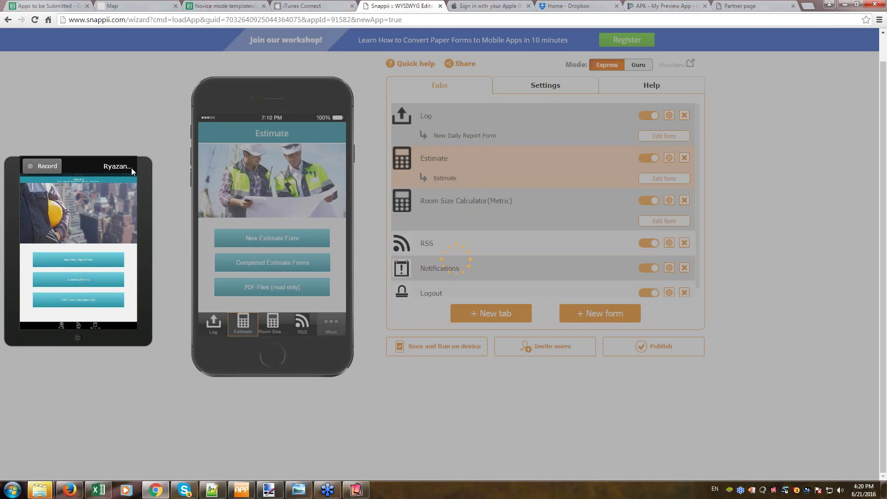
Enlarge the device mirror to check 5 m plus 4 cm gives 504 cm, then dismiss the confirmation.
{"action": "left_click_drag", "start_coordinate": [152, 271], "coordinate": [342, 171]}
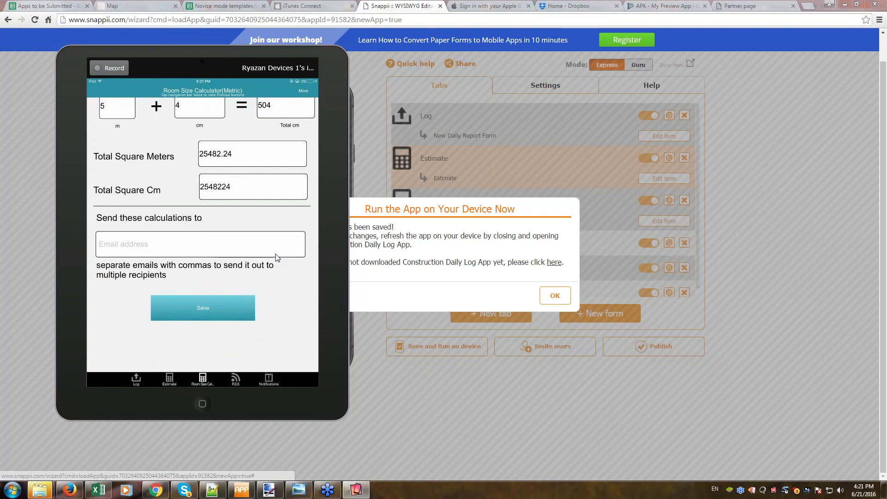
{"action": "left_click", "coordinate": [555, 296]}
{"action": "left_click", "coordinate": [337, 53]}
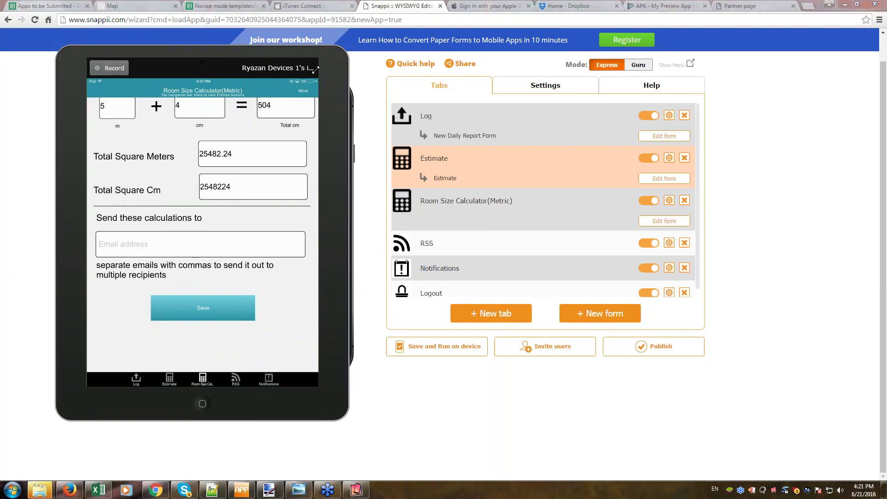
Start publishing the app, saving it first and continuing on to the publishing options.
{"action": "left_click_drag", "start_coordinate": [138, 194], "coordinate": [97, 162]}
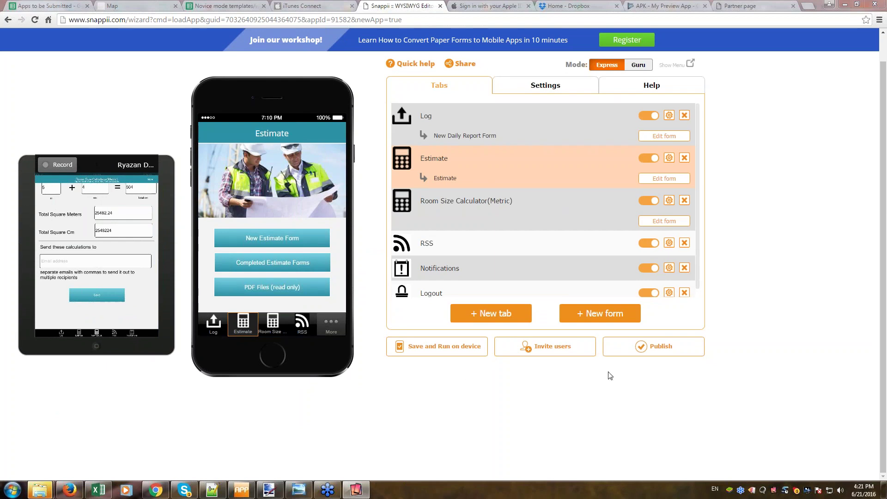
{"action": "left_click", "coordinate": [662, 348]}
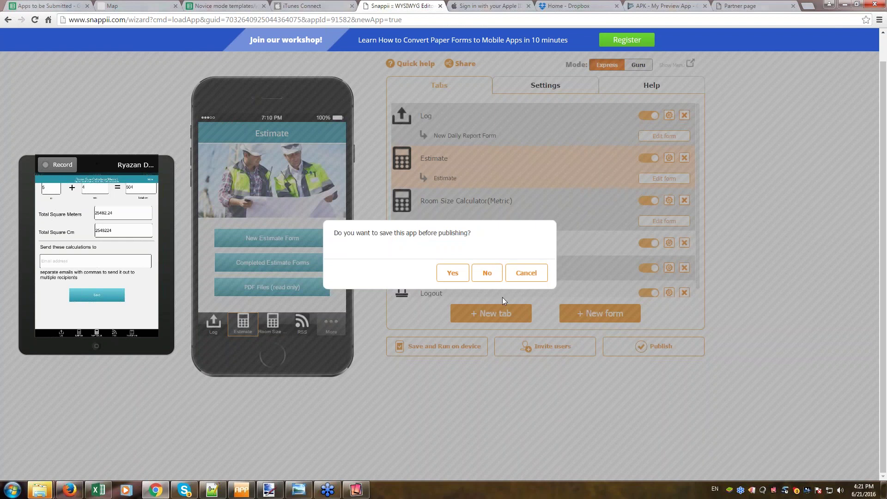
{"action": "left_click", "coordinate": [453, 274]}
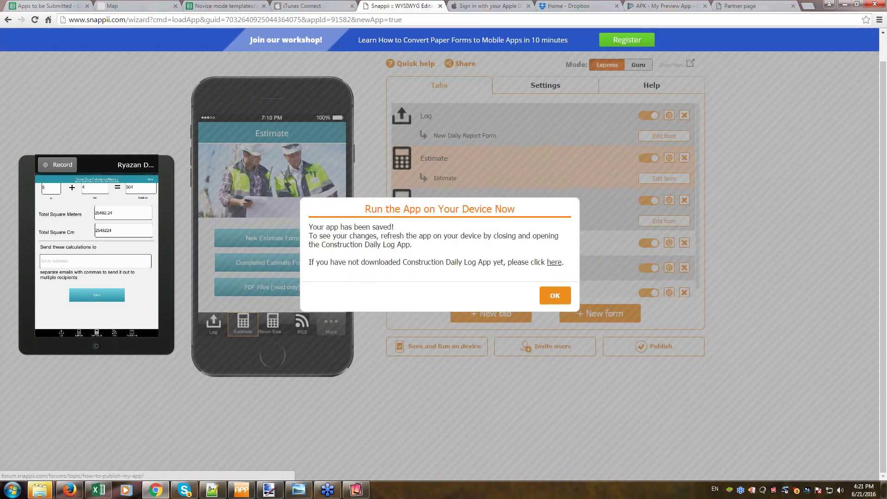
{"action": "left_click", "coordinate": [555, 296]}
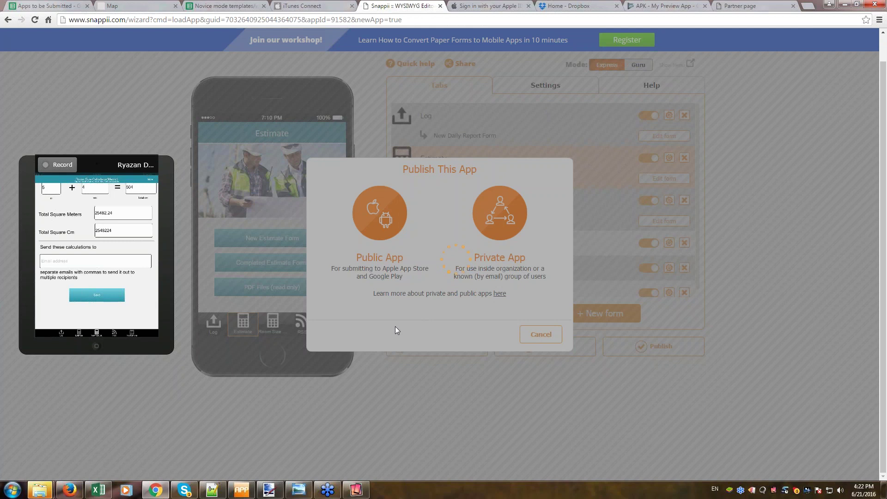
{"action": "left_click_drag", "start_coordinate": [105, 162], "coordinate": [62, 130]}
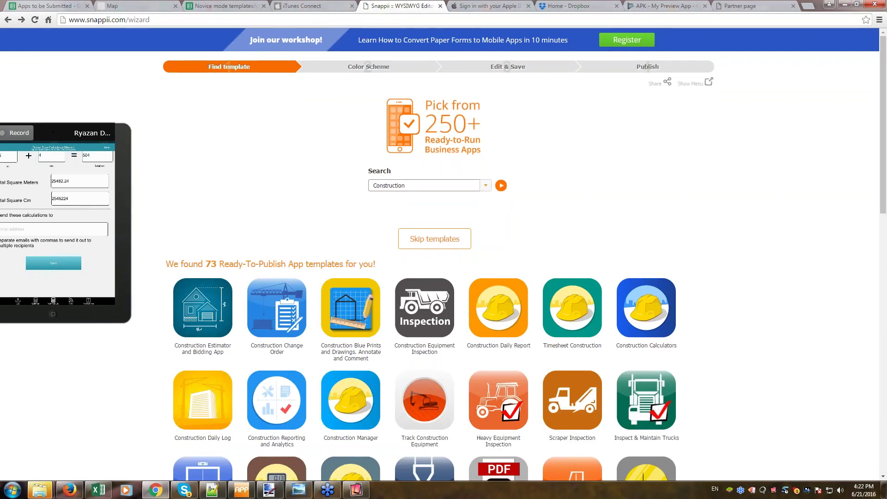
Reopen the Construction Daily Log app from My Apps in the App Editor.
{"action": "left_click", "coordinate": [708, 82]}
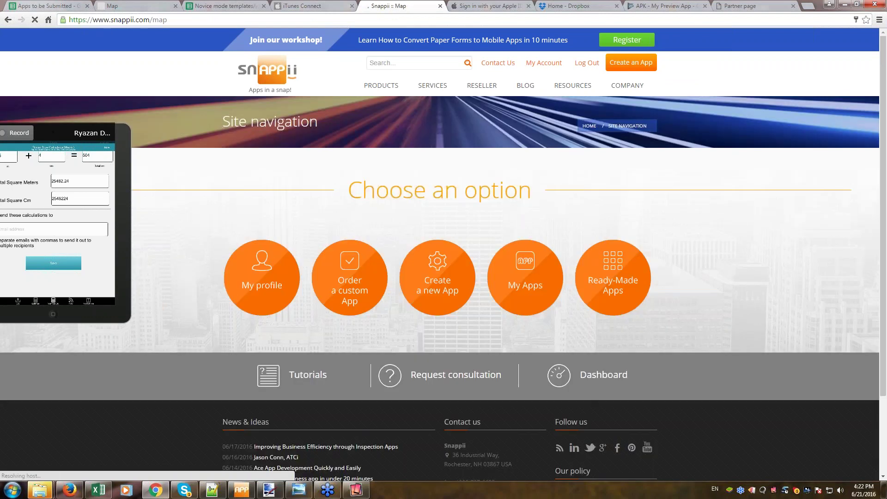
{"action": "left_click", "coordinate": [515, 283]}
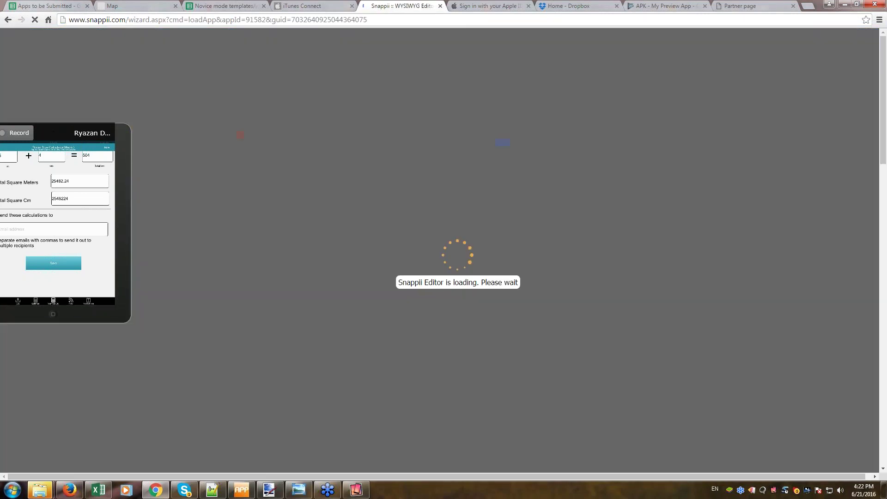
{"action": "left_click_drag", "start_coordinate": [51, 127], "coordinate": [94, 100]}
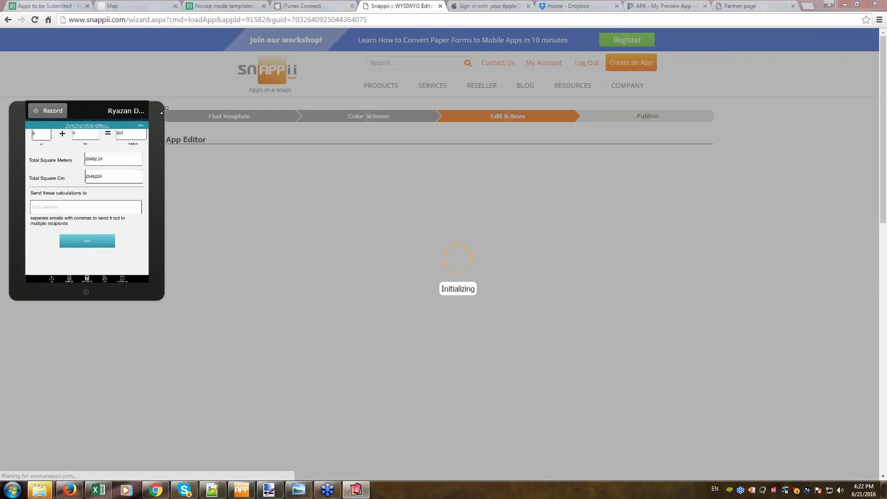
{"action": "left_click_drag", "start_coordinate": [161, 103], "coordinate": [172, 101]}
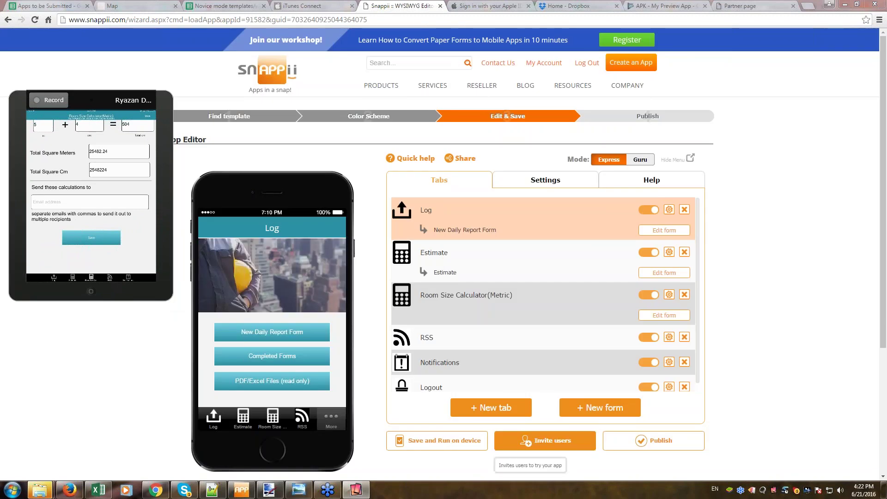
Import the 84 e-mail addresses from subscribers.xlsx into the invite list.
{"action": "left_click", "coordinate": [562, 446]}
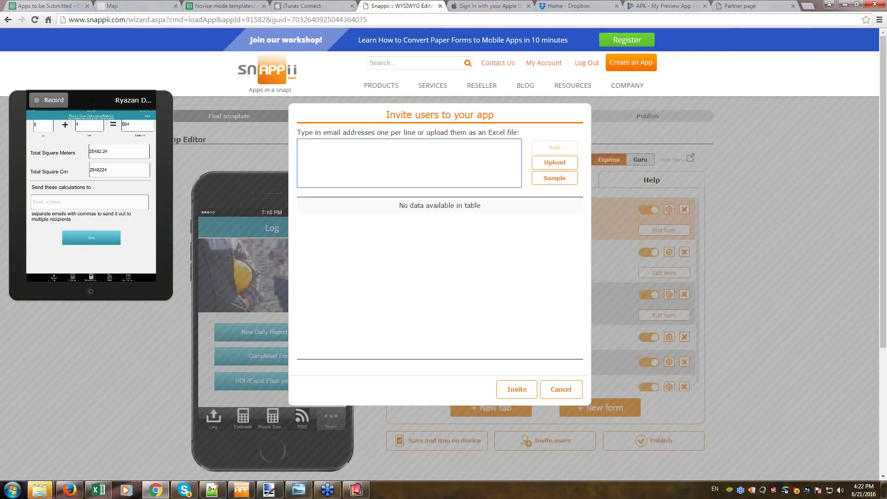
{"action": "left_click", "coordinate": [555, 162]}
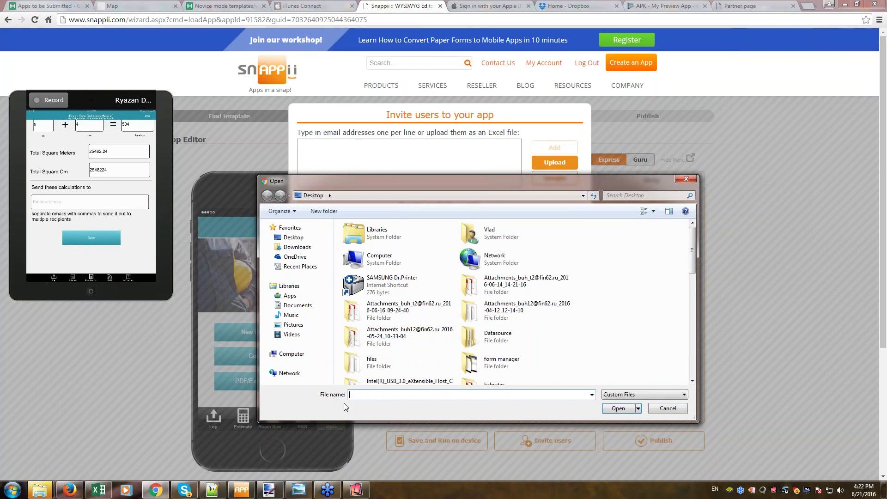
{"action": "type", "text": "su"}
{"action": "key", "text": "Down"}
{"action": "key", "text": "Down"}
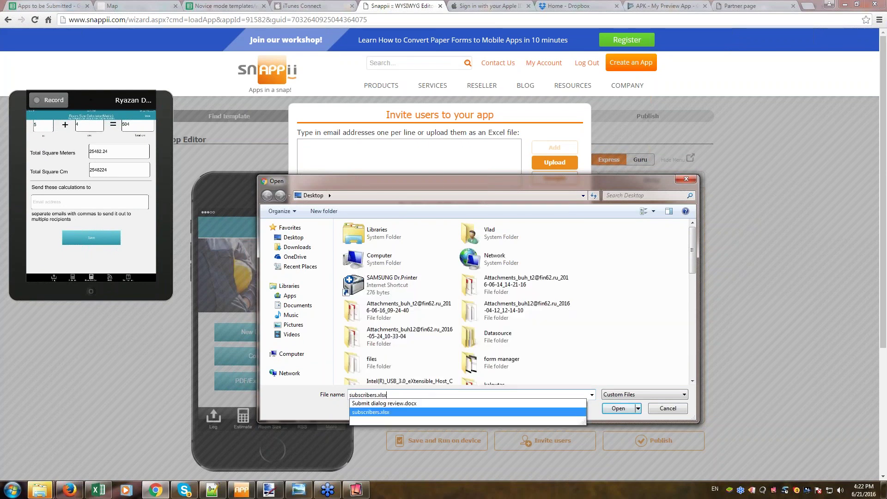
{"action": "key", "text": "Return"}
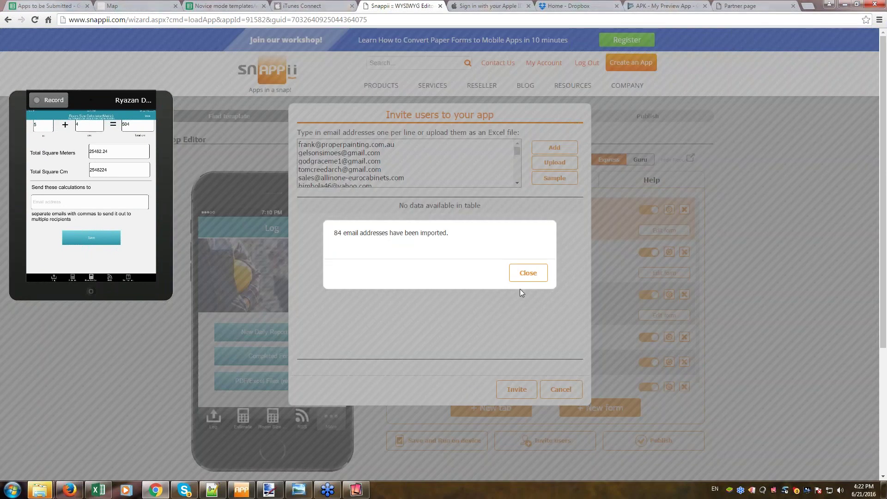
{"action": "left_click", "coordinate": [524, 275]}
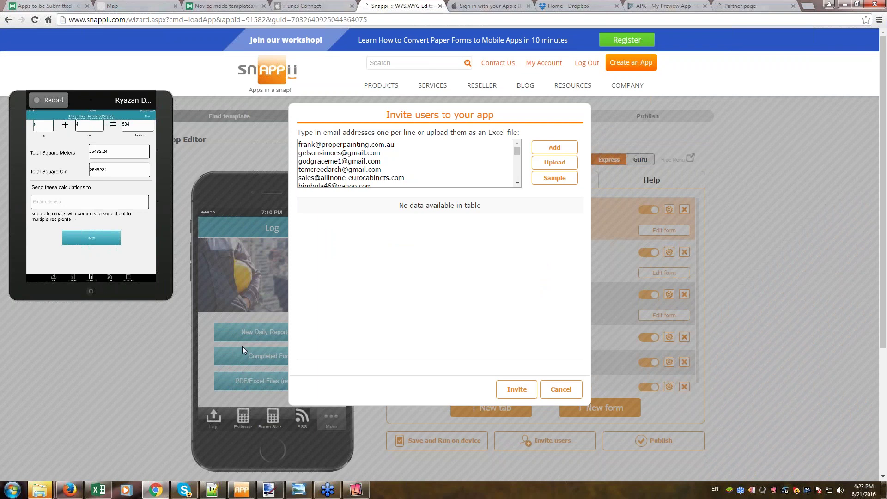
Send invitations to the imported addresses and confirm them.
{"action": "left_click", "coordinate": [517, 391]}
{"action": "left_click", "coordinate": [526, 276]}
{"action": "left_click", "coordinate": [555, 147]}
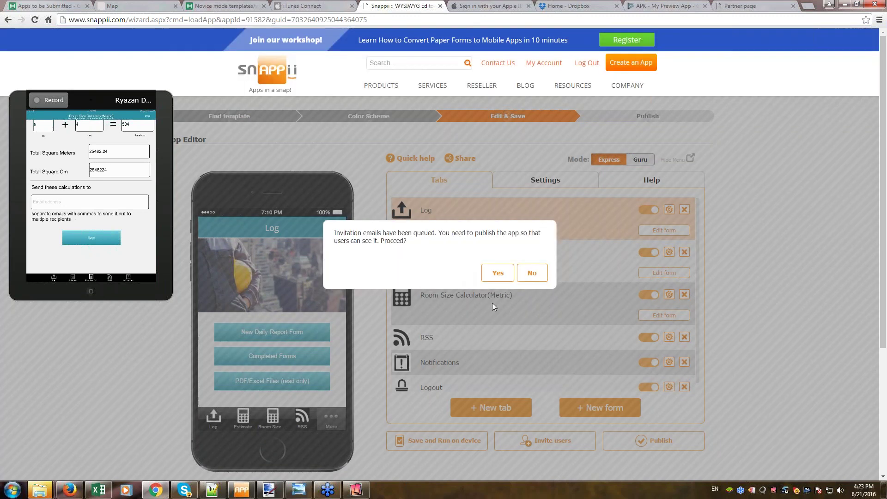
Publish the app as a Private App to the 84 invited users and dismiss the confirmation.
{"action": "left_click", "coordinate": [497, 276]}
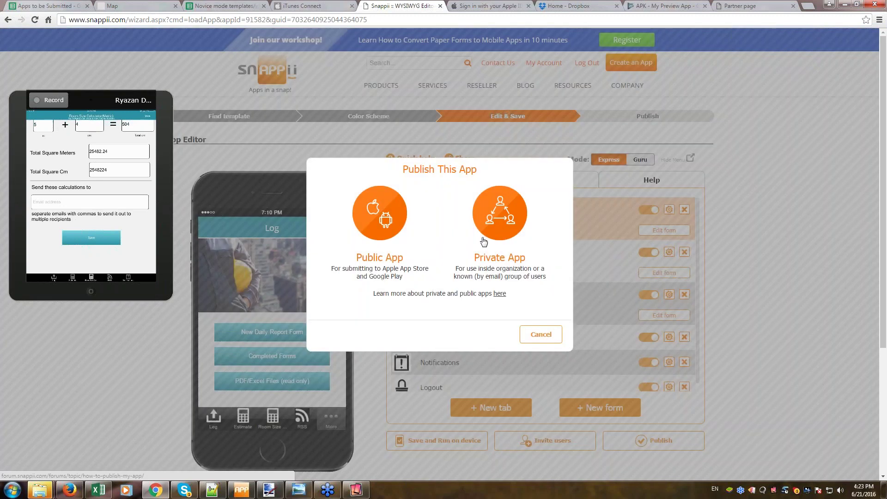
{"action": "left_click", "coordinate": [500, 233]}
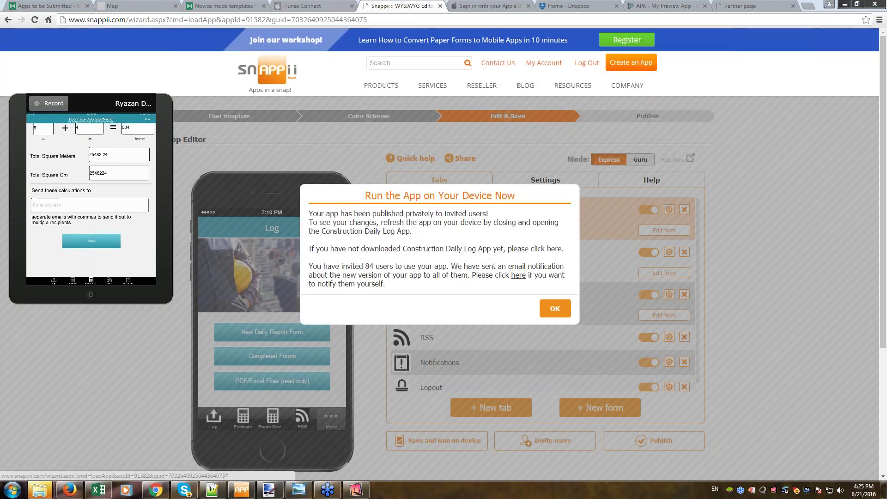
{"action": "left_click", "coordinate": [555, 308]}
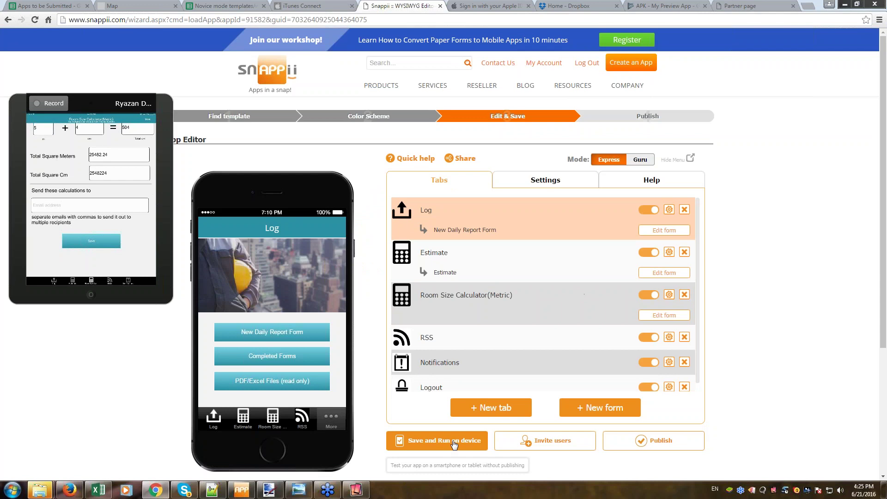
Resubmit the invite-users list and acknowledge the 'Your changes have been saved' message.
{"action": "left_click", "coordinate": [520, 441]}
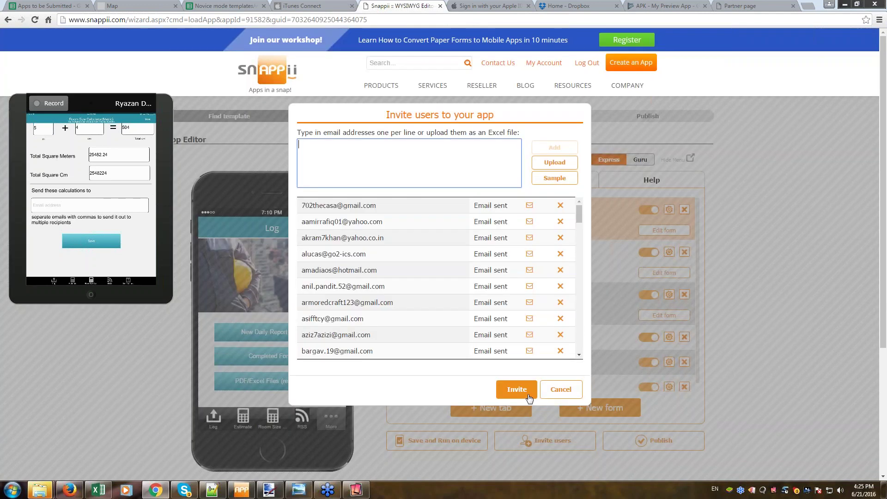
{"action": "left_click", "coordinate": [516, 392]}
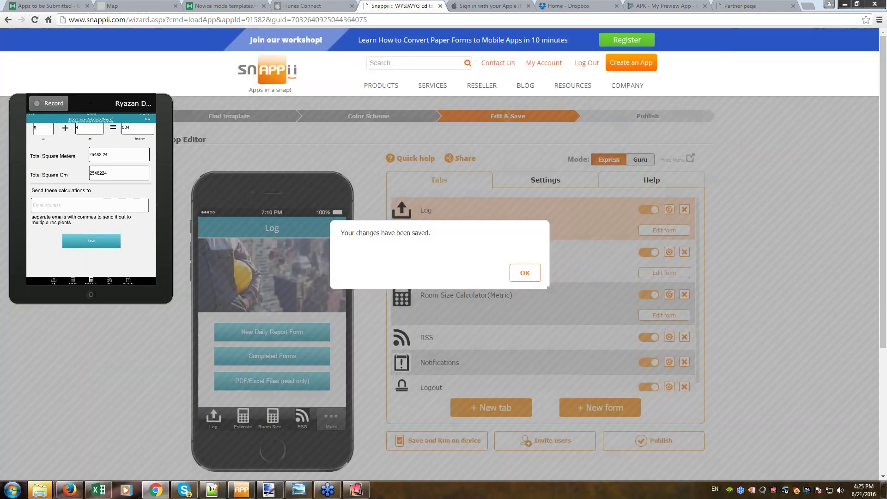
{"action": "left_click", "coordinate": [525, 273]}
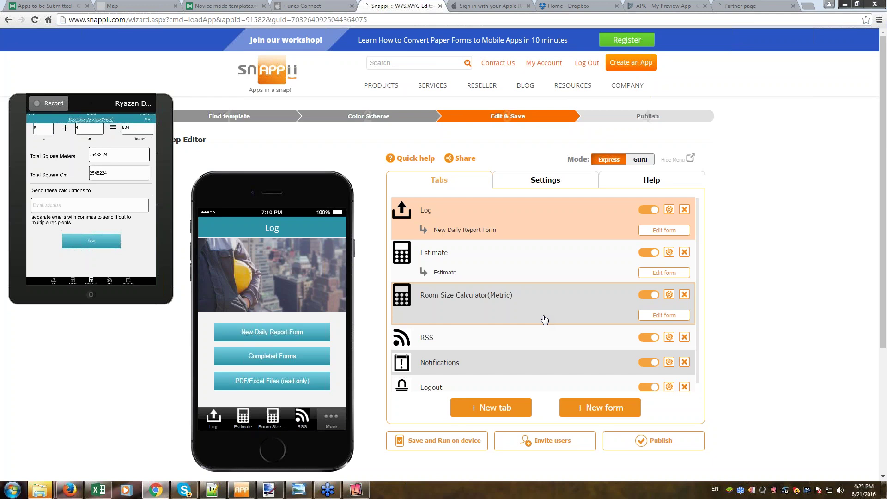
{"action": "left_click", "coordinate": [493, 413]}
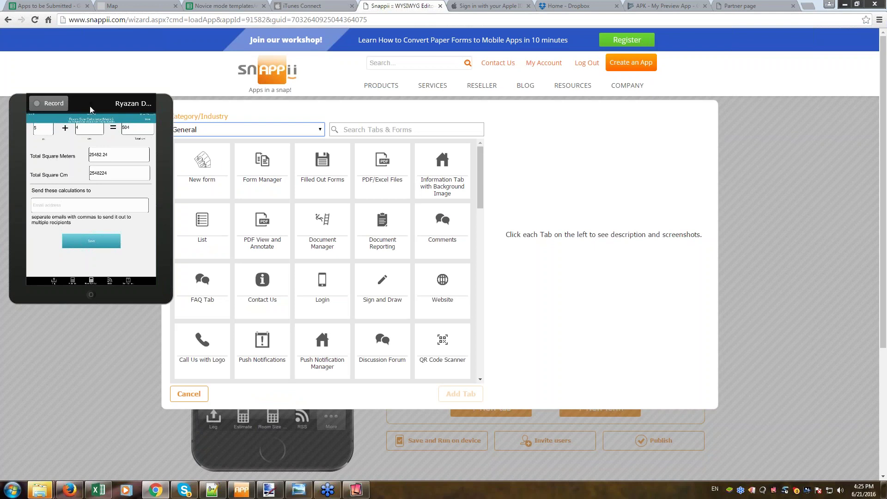
Filter tab templates to Construction, preview Construction Timesheet Form, then cancel without adding.
{"action": "left_click_drag", "start_coordinate": [90, 109], "coordinate": [60, 96]}
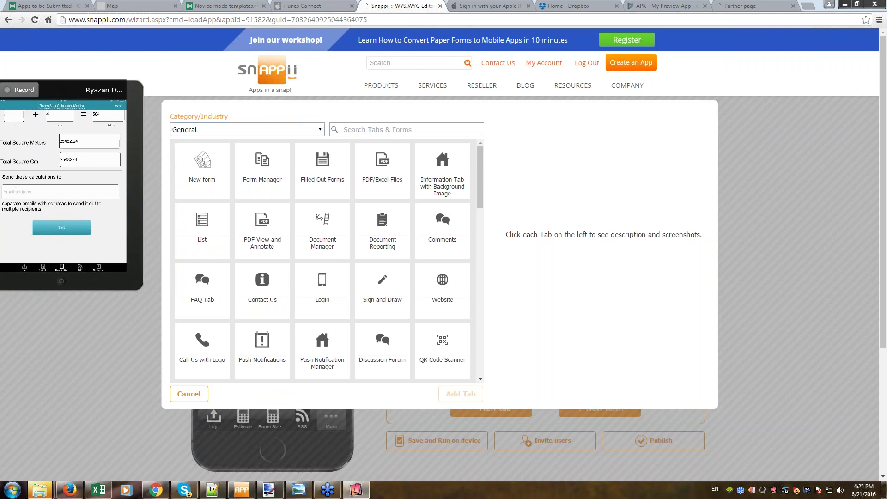
{"action": "left_click", "coordinate": [321, 130]}
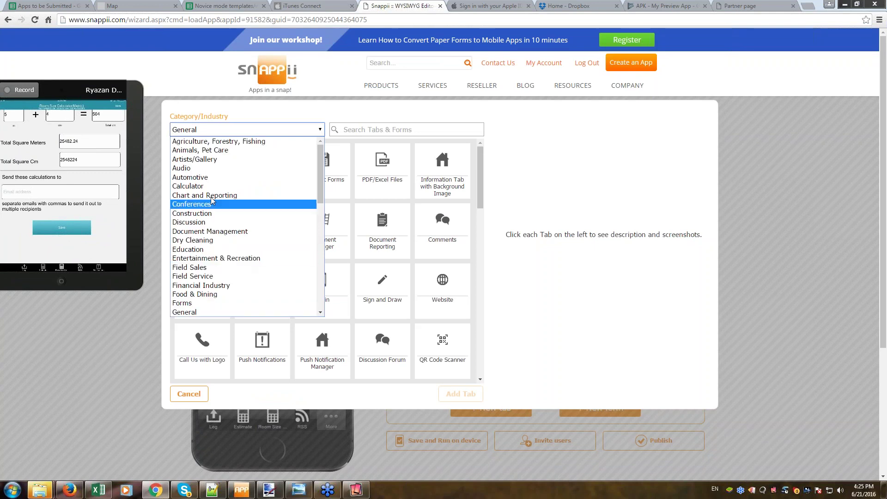
{"action": "left_click", "coordinate": [208, 213]}
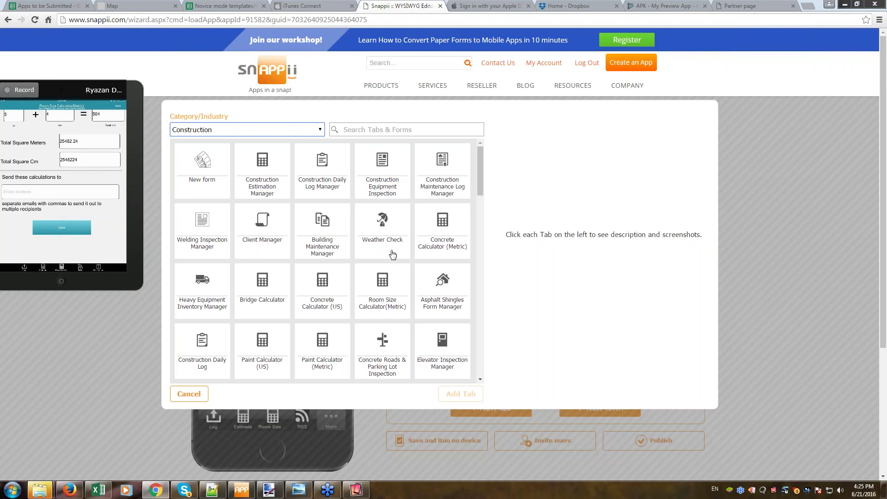
{"action": "scroll", "coordinate": [420, 330], "scroll_direction": "down", "scroll_amount": 3}
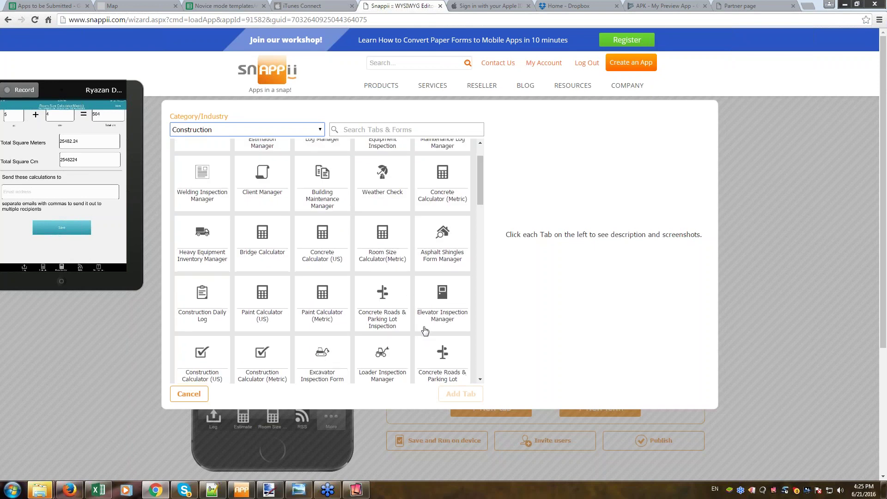
{"action": "scroll", "coordinate": [286, 273], "scroll_direction": "down", "scroll_amount": 1}
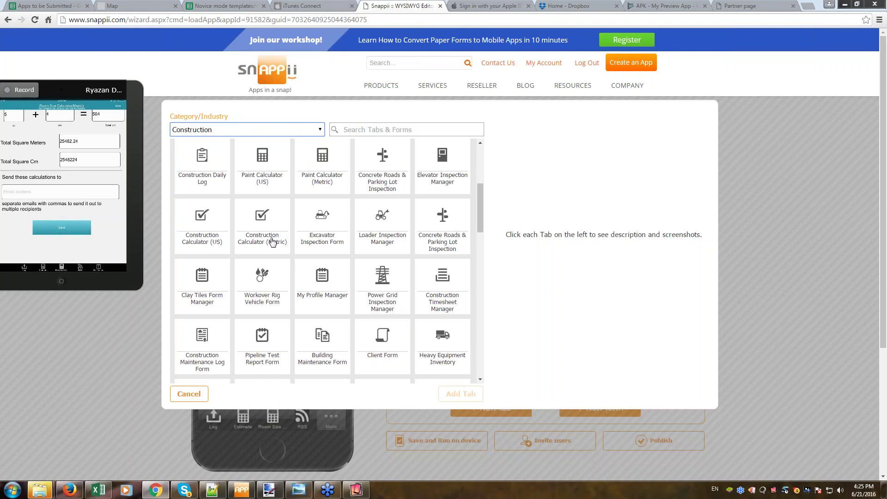
{"action": "scroll", "coordinate": [385, 313], "scroll_direction": "down", "scroll_amount": 2}
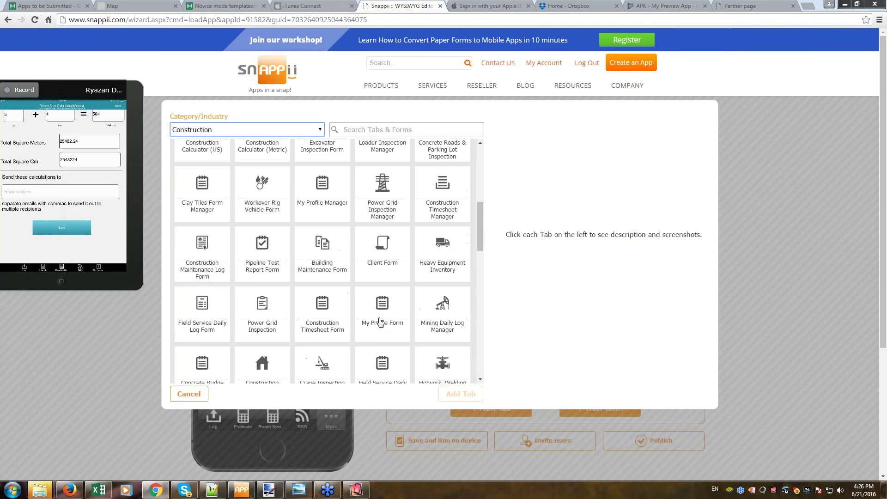
{"action": "scroll", "coordinate": [380, 322], "scroll_direction": "down", "scroll_amount": 1}
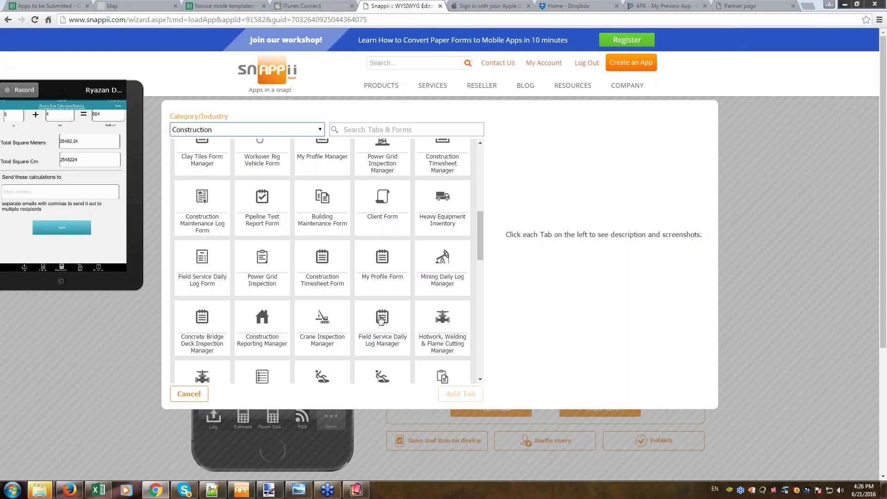
{"action": "left_click", "coordinate": [323, 277]}
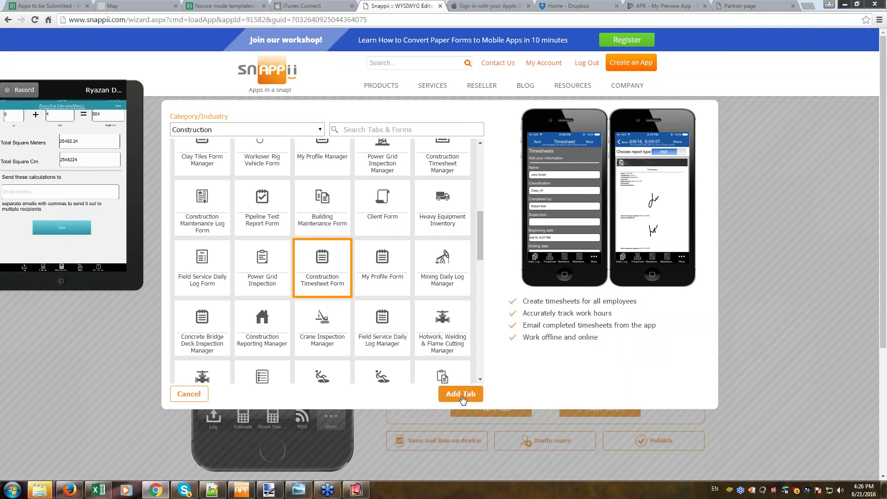
{"action": "left_click", "coordinate": [189, 393]}
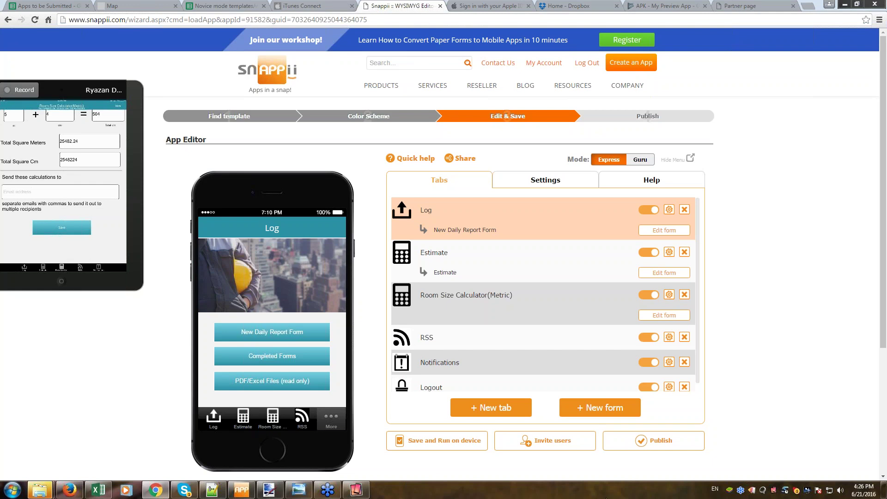
Add the blank New form template as a tab, opening it in the Express Form Editor.
{"action": "left_click", "coordinate": [490, 408]}
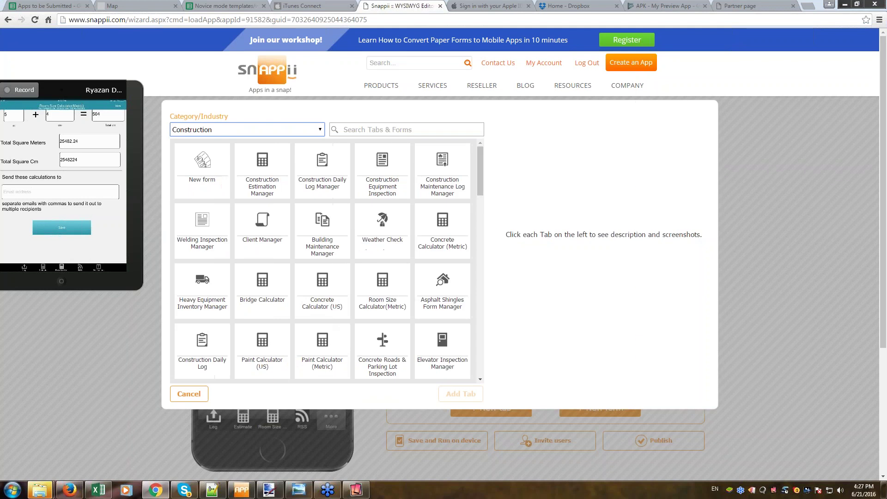
{"action": "left_click", "coordinate": [208, 171]}
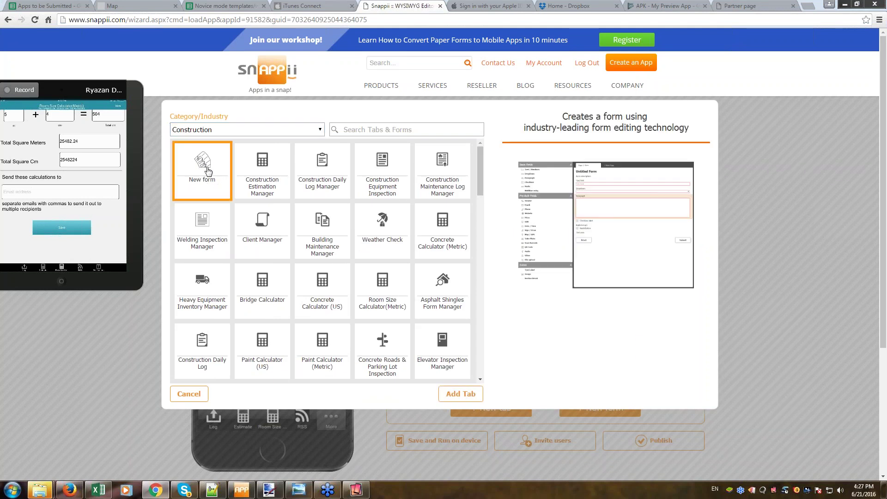
{"action": "left_click", "coordinate": [461, 394]}
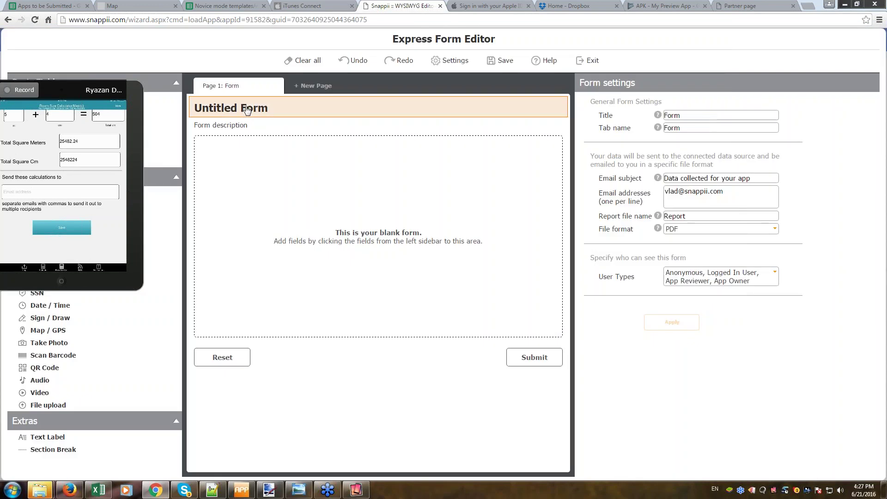
Add a multiline entry field and two text fields to the blank form.
{"action": "left_click", "coordinate": [69, 96]}
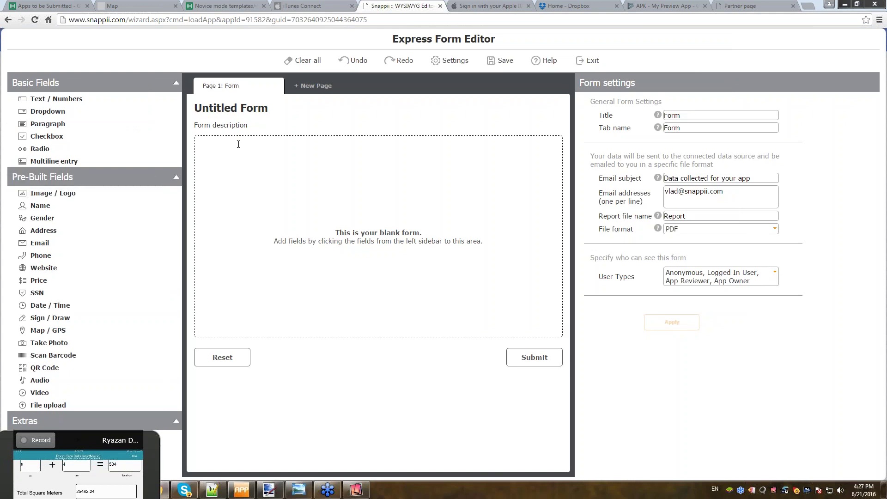
{"action": "left_click", "coordinate": [41, 162]}
{"action": "left_click", "coordinate": [234, 174]}
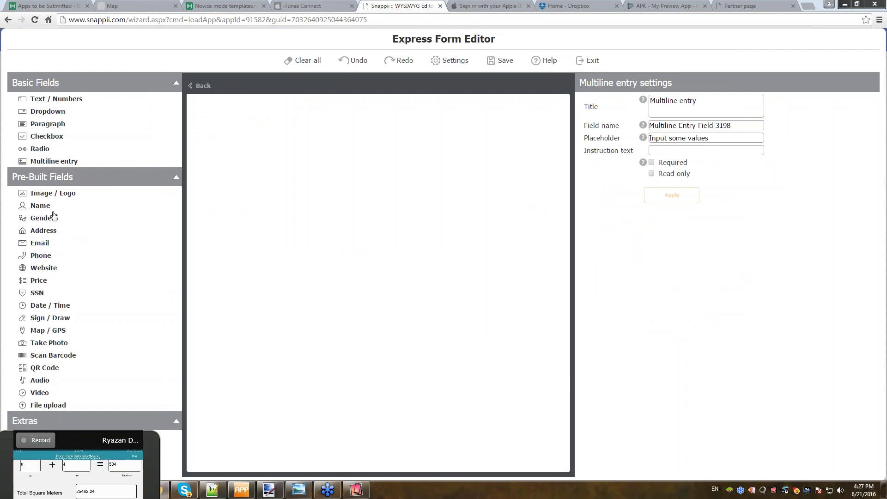
{"action": "left_click", "coordinate": [54, 100]}
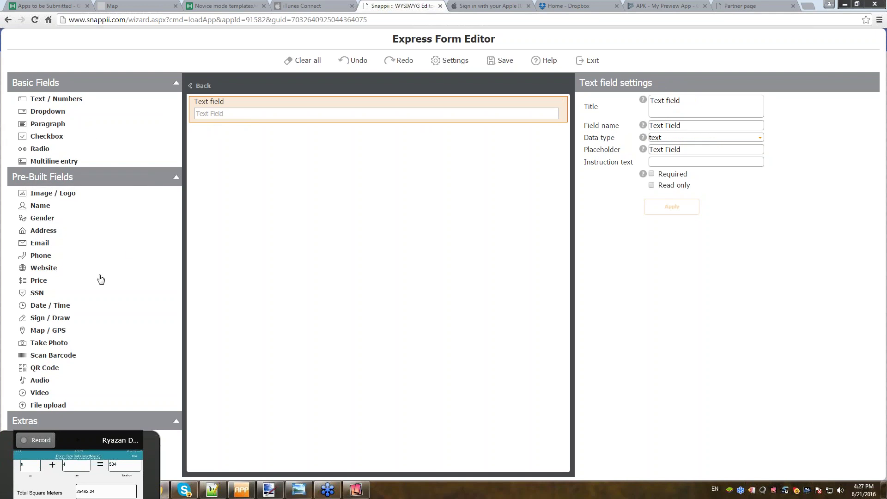
{"action": "left_click", "coordinate": [58, 98]}
Make the second text field a number type titled Product, with field name Product.
{"action": "left_click", "coordinate": [671, 139]}
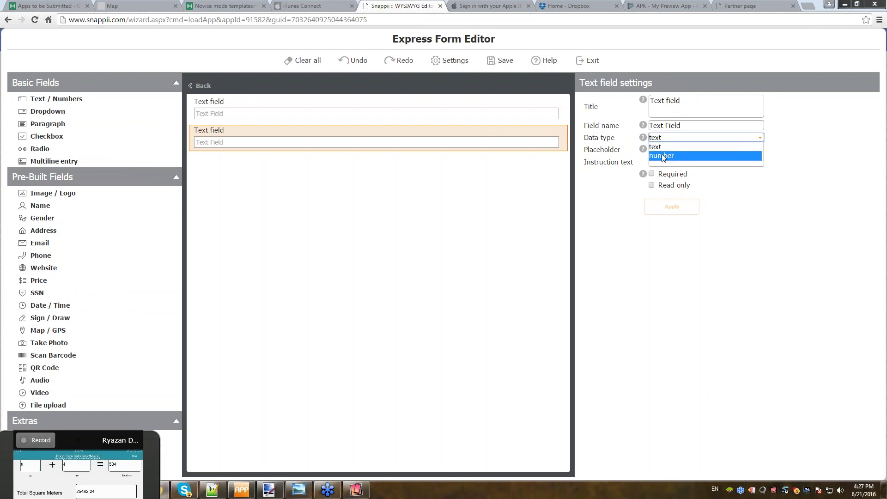
{"action": "left_click", "coordinate": [662, 156]}
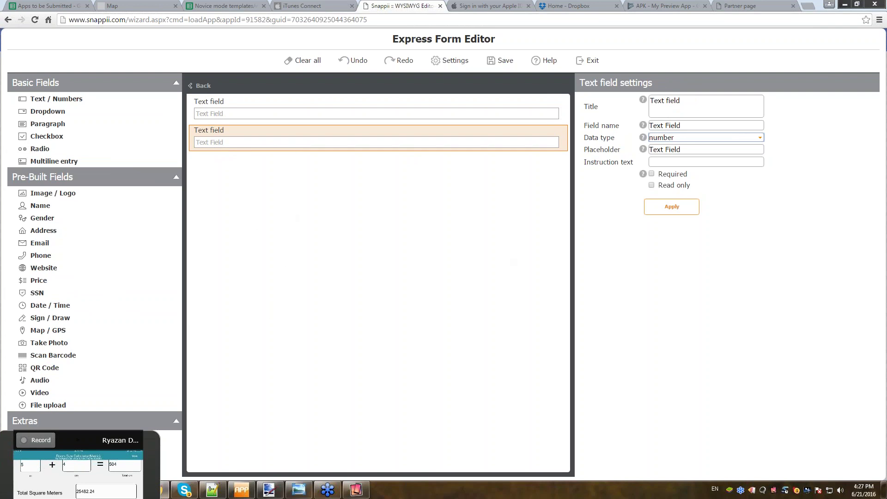
{"action": "left_click_drag", "start_coordinate": [92, 440], "coordinate": [104, 419]}
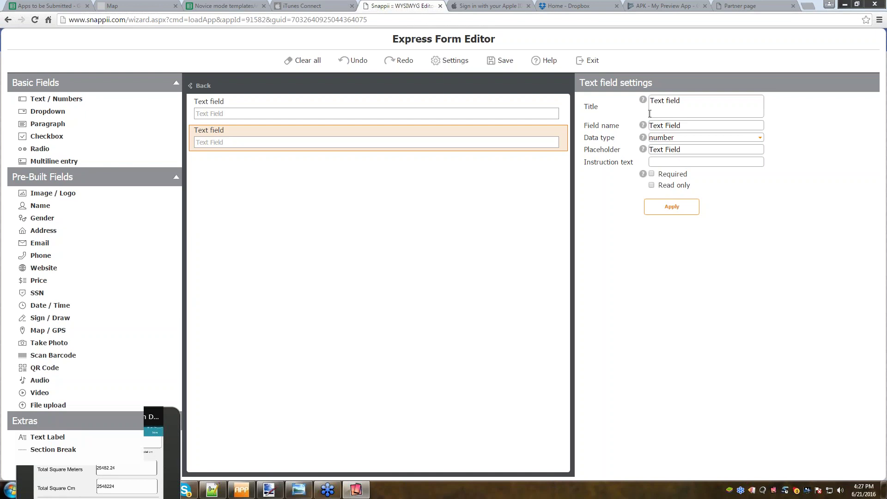
{"action": "left_click_drag", "start_coordinate": [704, 101], "coordinate": [649, 101]}
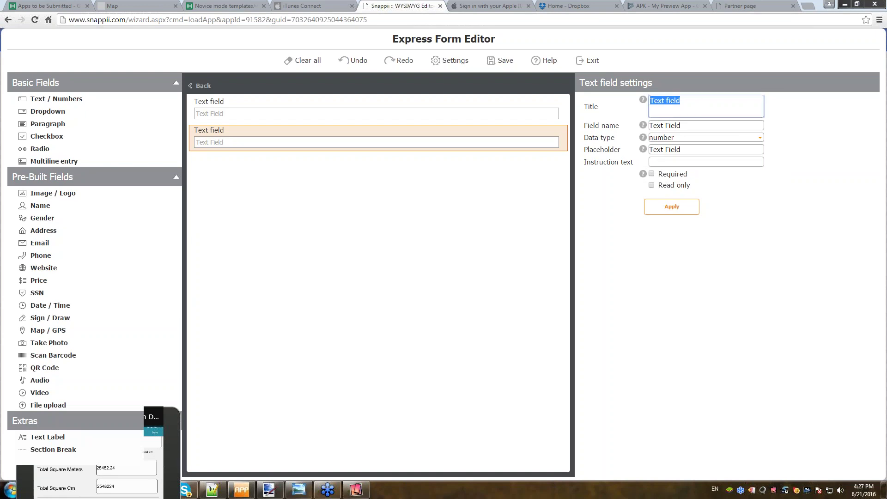
{"action": "type", "text": "Product"}
{"action": "key", "text": "ctrl+a"}
{"action": "key", "text": "ctrl+c"}
{"action": "key", "text": "Tab"}
{"action": "key", "text": "ctrl+v"}
{"action": "left_click", "coordinate": [672, 206]}
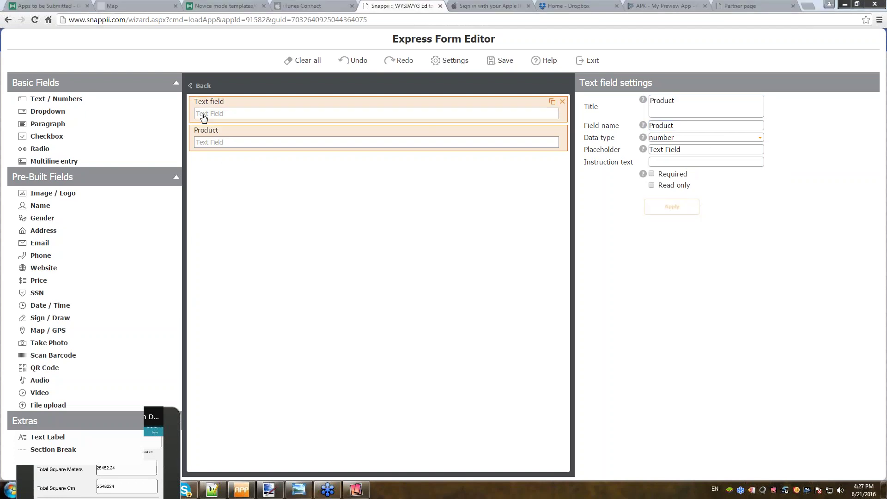
Retitle the other text field to Amount and apply it.
{"action": "left_click", "coordinate": [223, 107]}
{"action": "key", "text": "ctrl+a"}
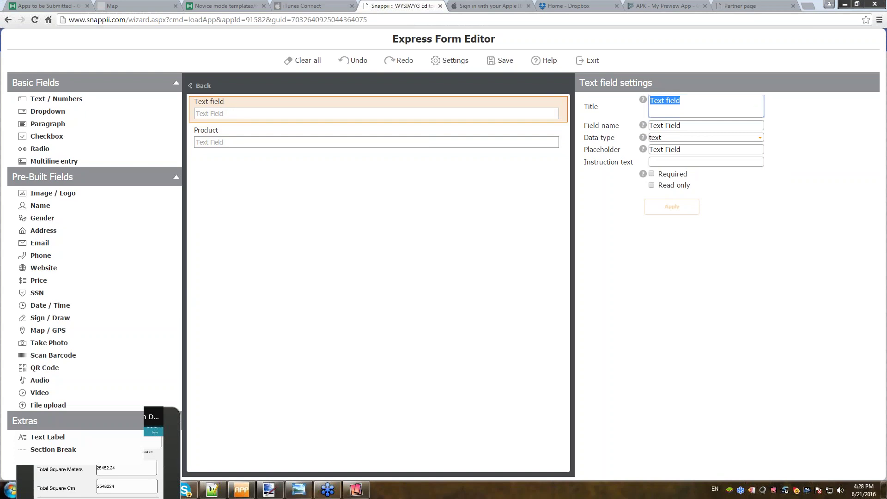
{"action": "type", "text": "Amount"}
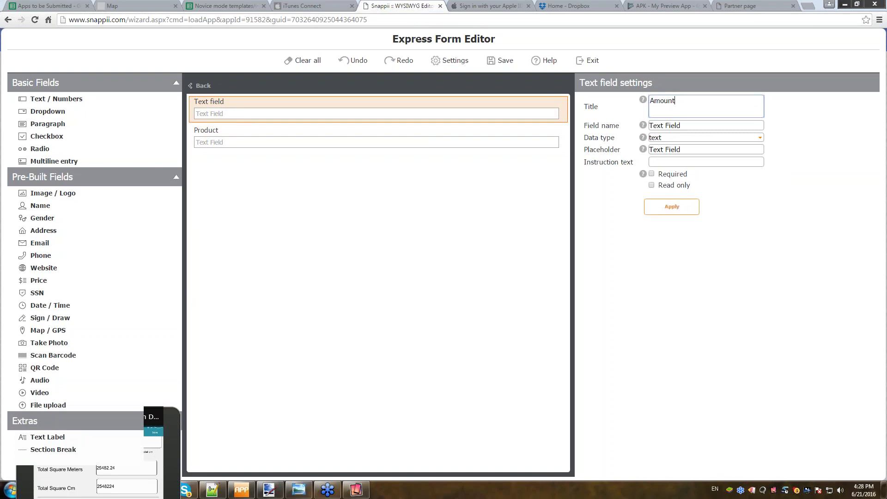
{"action": "left_click", "coordinate": [672, 213]}
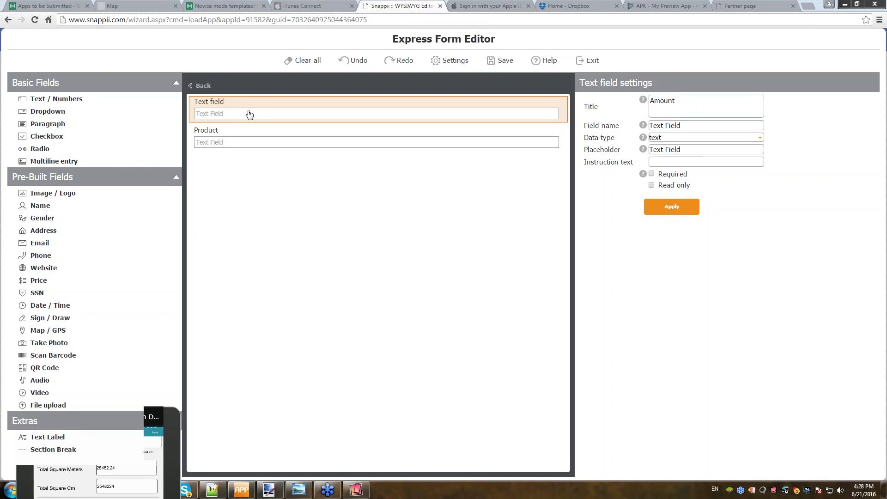
Move the Amount field below the Product field on the form canvas.
{"action": "left_click_drag", "start_coordinate": [226, 122], "coordinate": [227, 168]}
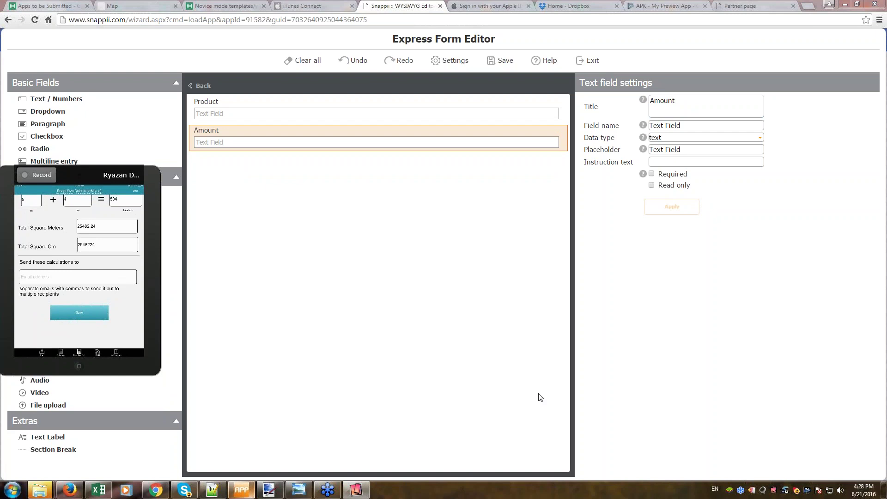
{"action": "left_click", "coordinate": [844, 5]}
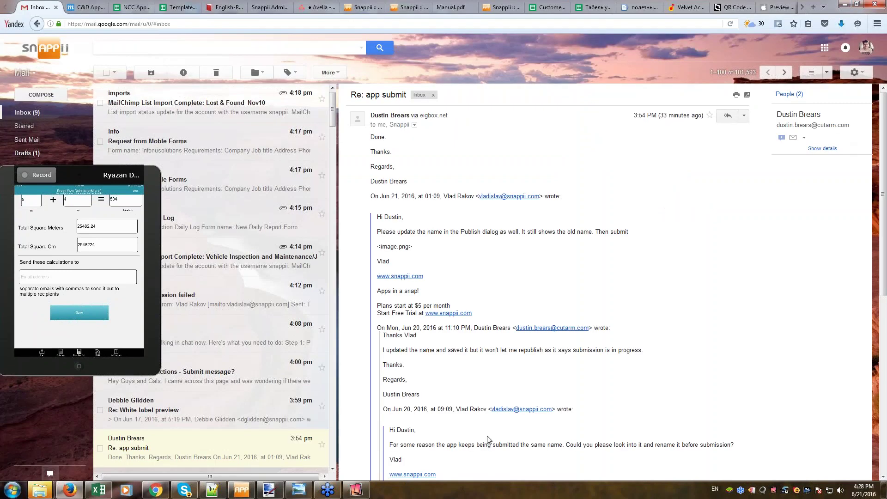
{"action": "left_click", "coordinate": [844, 5]}
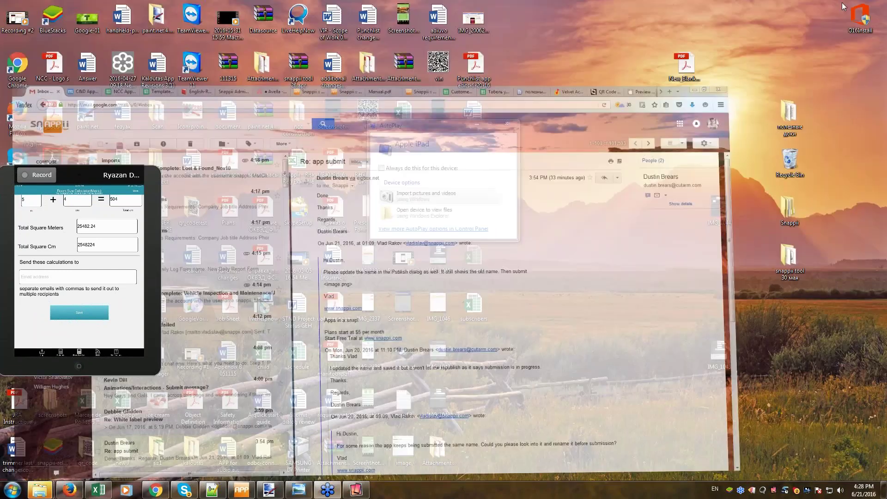
{"action": "left_click", "coordinate": [157, 491]}
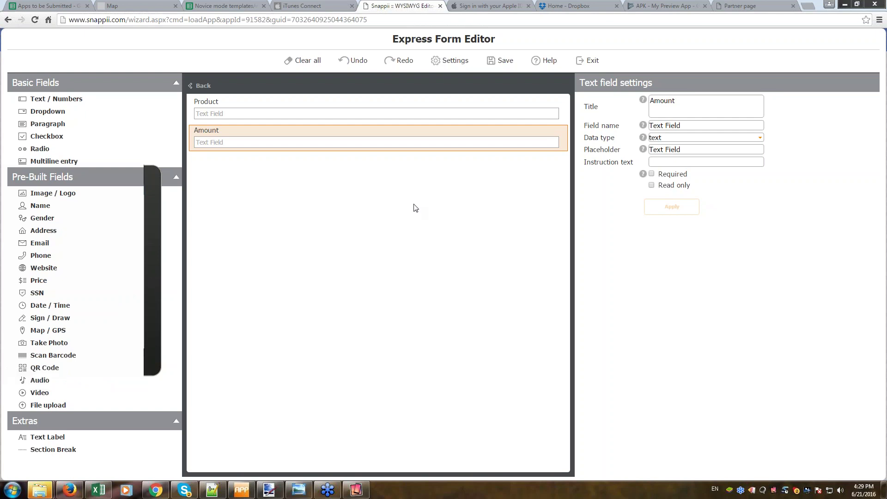
Exit the form editor, answer the save prompt, and switch the App Editor to Guru mode.
{"action": "left_click", "coordinate": [595, 61]}
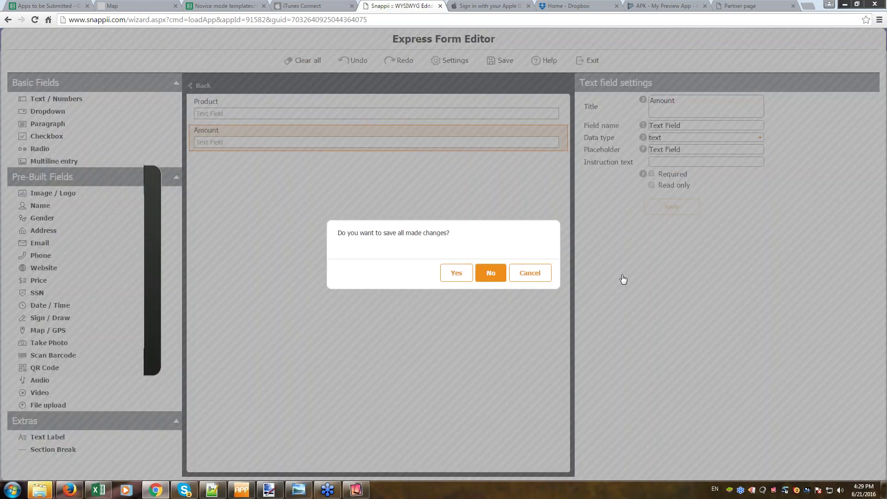
{"action": "left_click", "coordinate": [529, 275]}
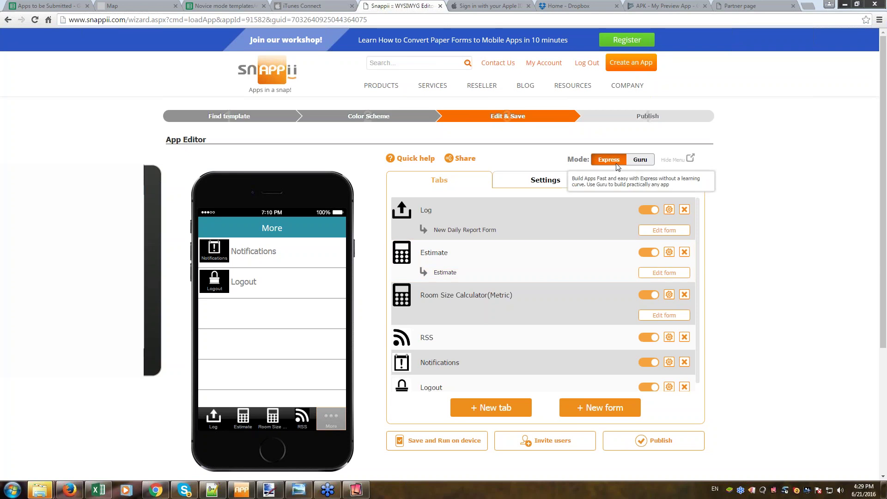
{"action": "left_click", "coordinate": [641, 160]}
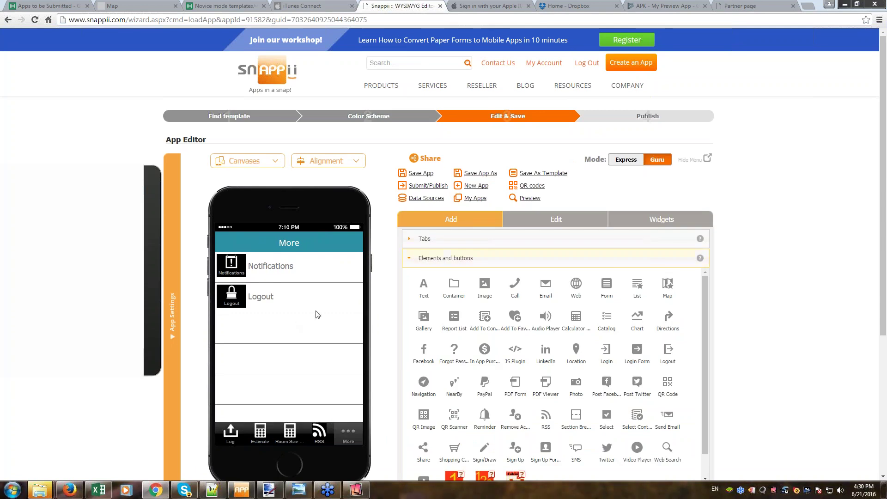
Show the Log screen in the phone preview and cancel adding a Report List to it.
{"action": "scroll", "coordinate": [675, 314], "scroll_direction": "down", "scroll_amount": 1}
{"action": "scroll", "coordinate": [675, 314], "scroll_direction": "down", "scroll_amount": 1}
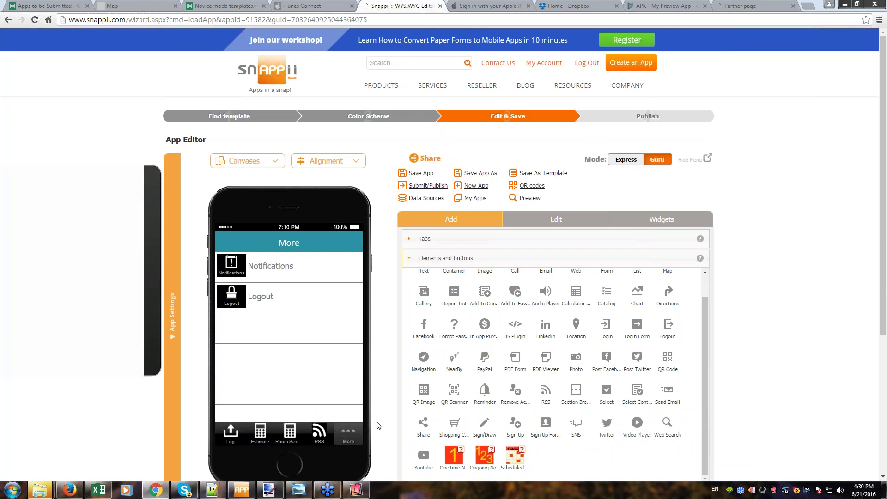
{"action": "left_click", "coordinate": [228, 436]}
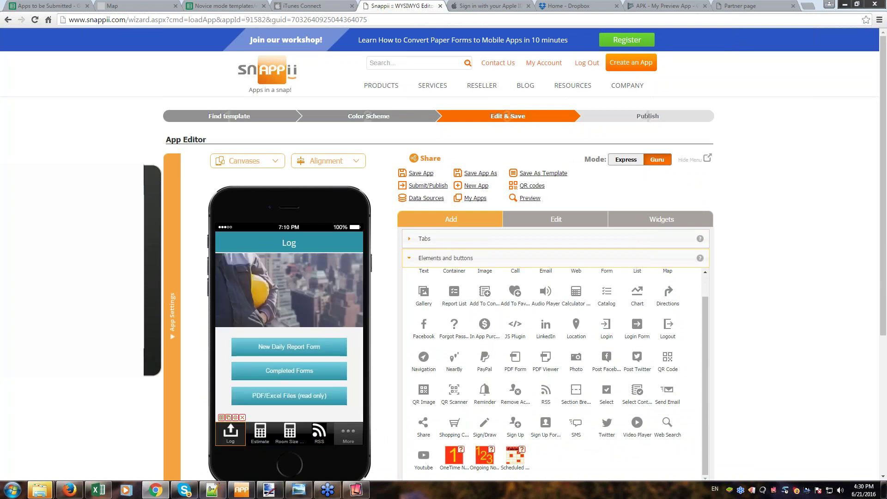
{"action": "left_click_drag", "start_coordinate": [457, 303], "coordinate": [272, 416]}
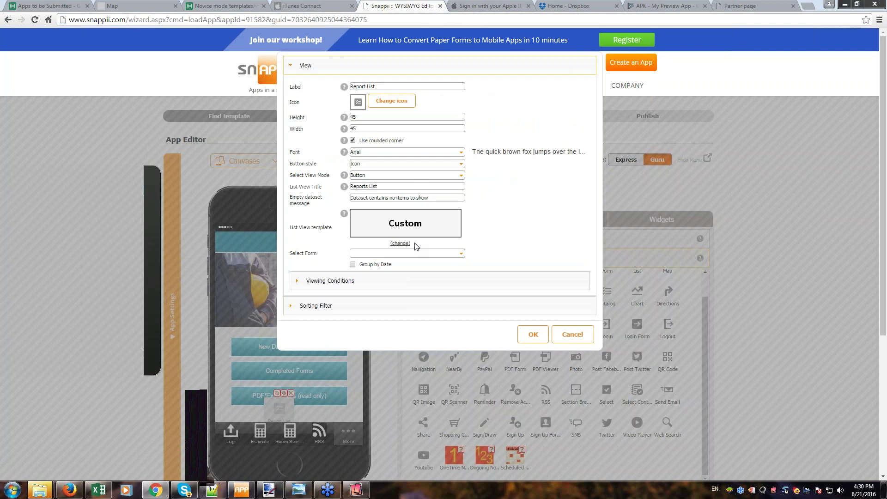
{"action": "scroll", "coordinate": [534, 361], "scroll_direction": "down", "scroll_amount": 1}
{"action": "left_click", "coordinate": [573, 288]}
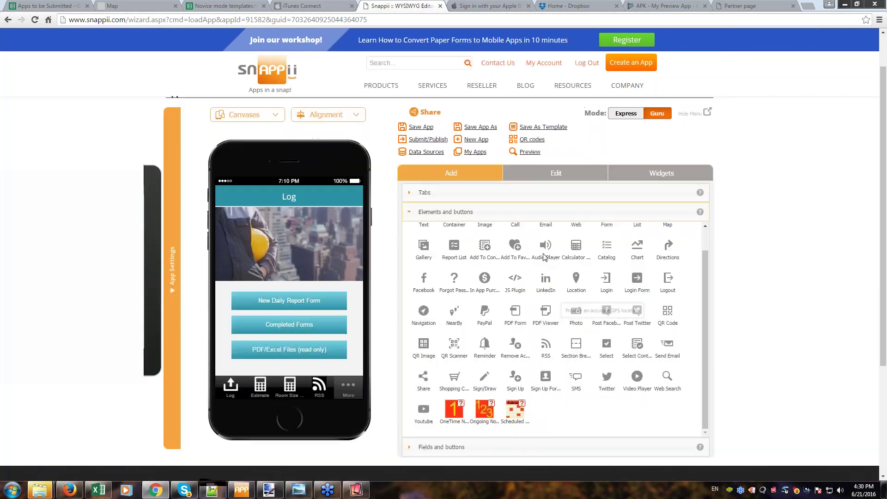